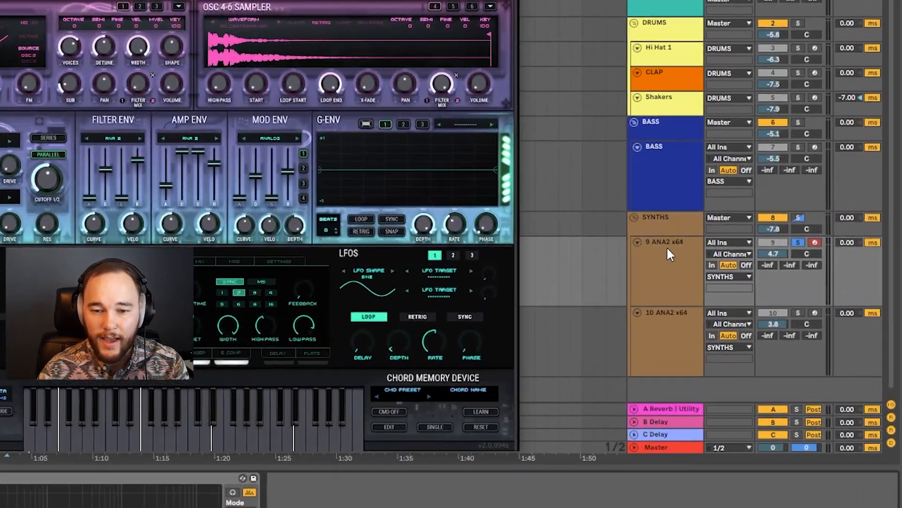
- Play the loop on the ANA2 HI CUT synth and sweep its combined filter cutoff
{"action": "left_click", "coordinate": [668, 256]}
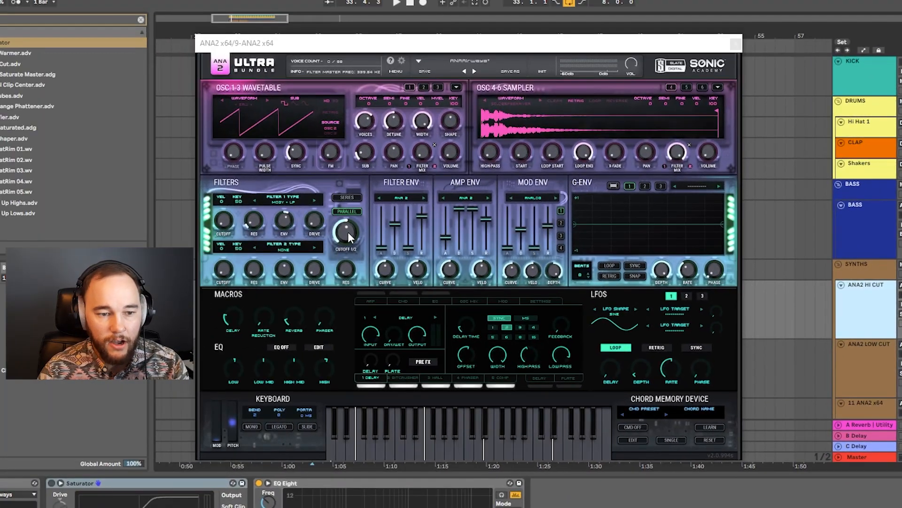
{"action": "left_click", "coordinate": [347, 233]}
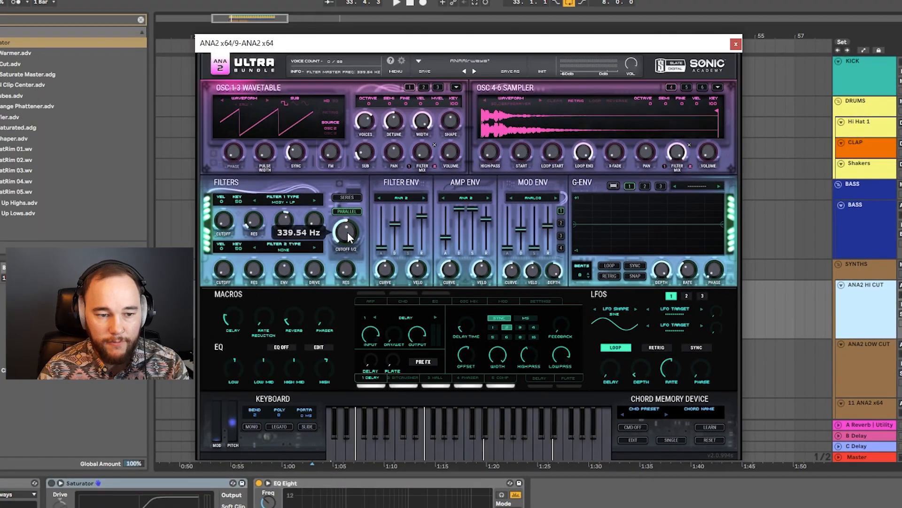
{"action": "key", "text": "space"}
{"action": "left_click_drag", "start_coordinate": [347, 232], "coordinate": [363, 181]}
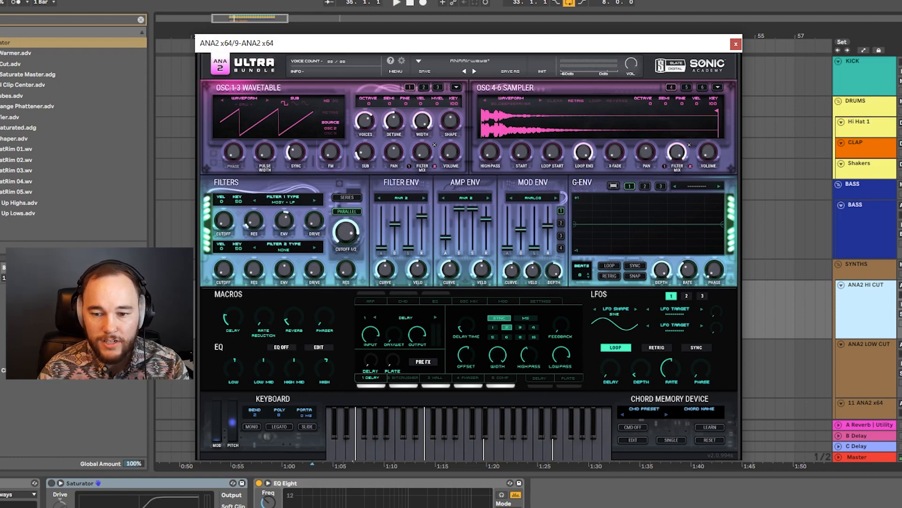
- Adjust the combined filter cutoff on the ANA2 LOW CUT synth during playback and solo that track for comparison
{"action": "left_click", "coordinate": [888, 364]}
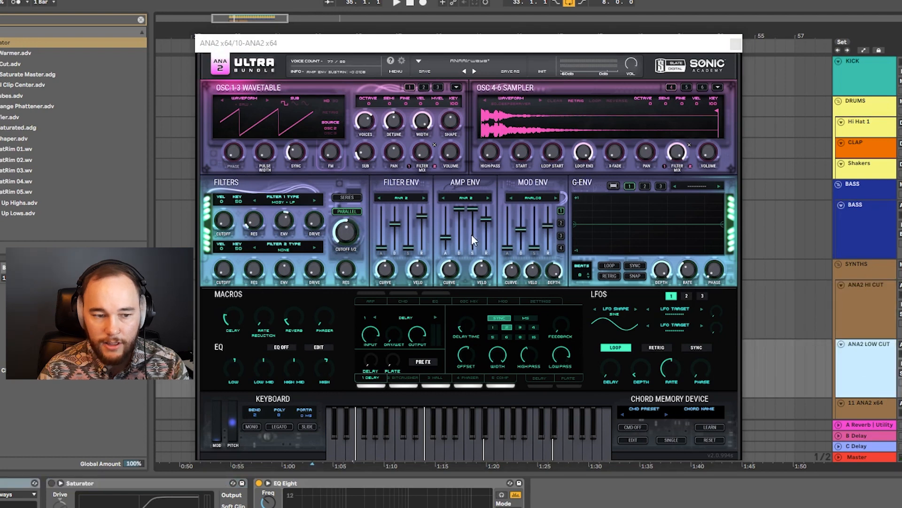
{"action": "mouse_move", "coordinate": [345, 230]}
{"action": "left_mouse_down"}
{"action": "mouse_move", "coordinate": [343, 241]}
{"action": "mouse_move", "coordinate": [348, 231]}
{"action": "left_mouse_up"}
{"action": "key", "text": "space"}
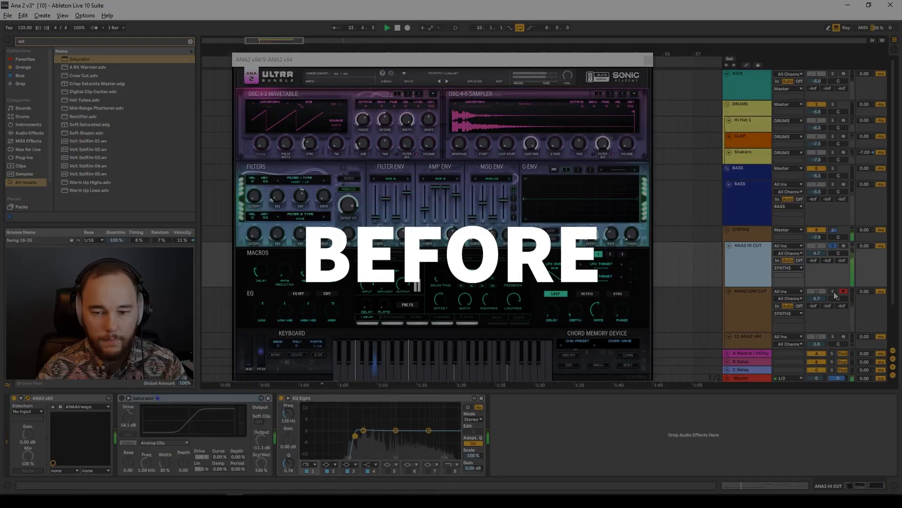
{"action": "left_click", "coordinate": [834, 292]}
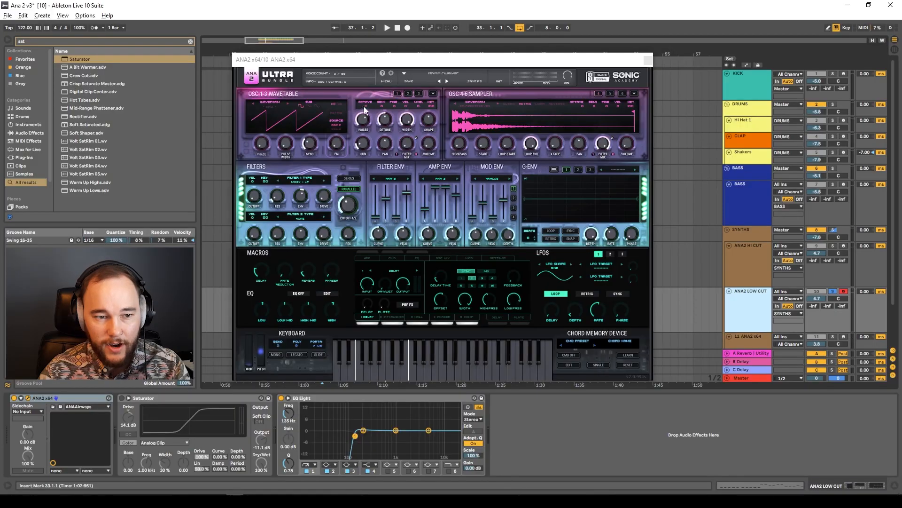
- Try oscillator 1 of the ANA2 LOW CUT synth at octaves 1, 0 and -1 during playback
{"action": "left_click", "coordinate": [367, 107]}
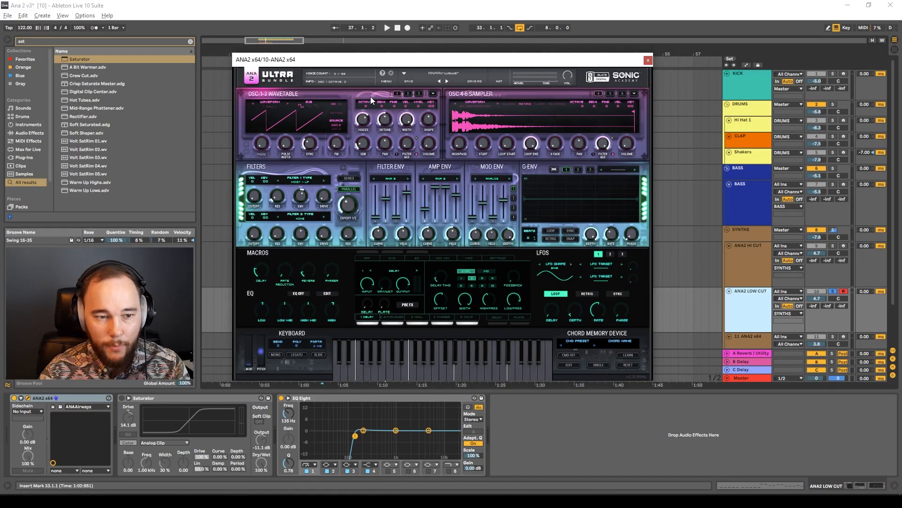
{"action": "key", "text": "space"}
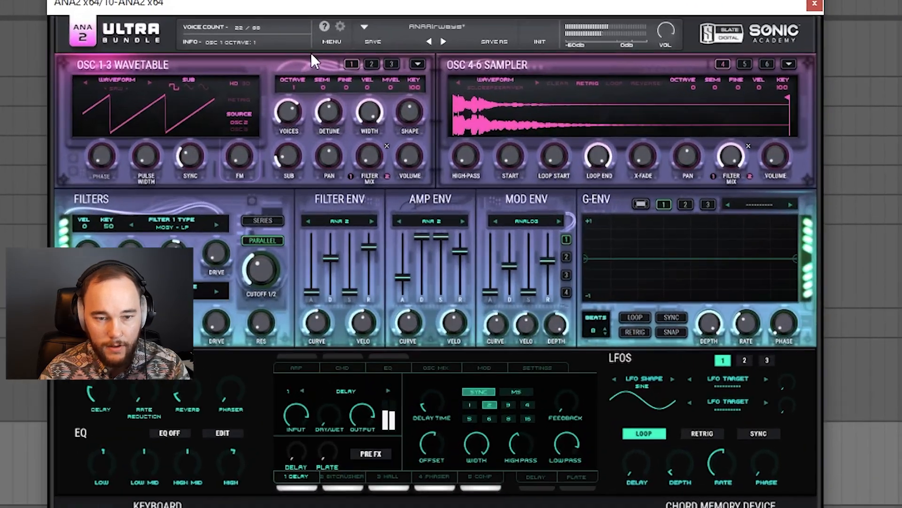
{"action": "left_click_drag", "start_coordinate": [366, 106], "coordinate": [365, 124]}
{"action": "left_click_drag", "start_coordinate": [276, 117], "coordinate": [289, 55]}
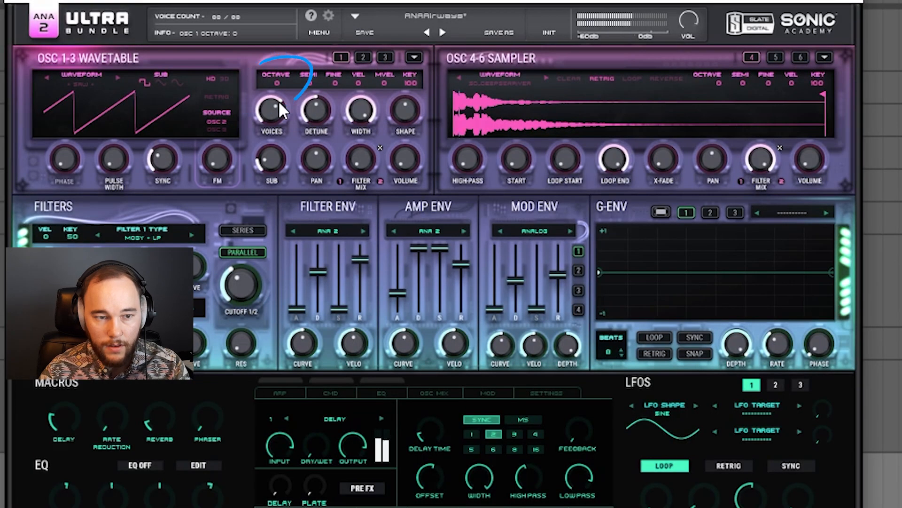
{"action": "left_click_drag", "start_coordinate": [279, 101], "coordinate": [278, 145]}
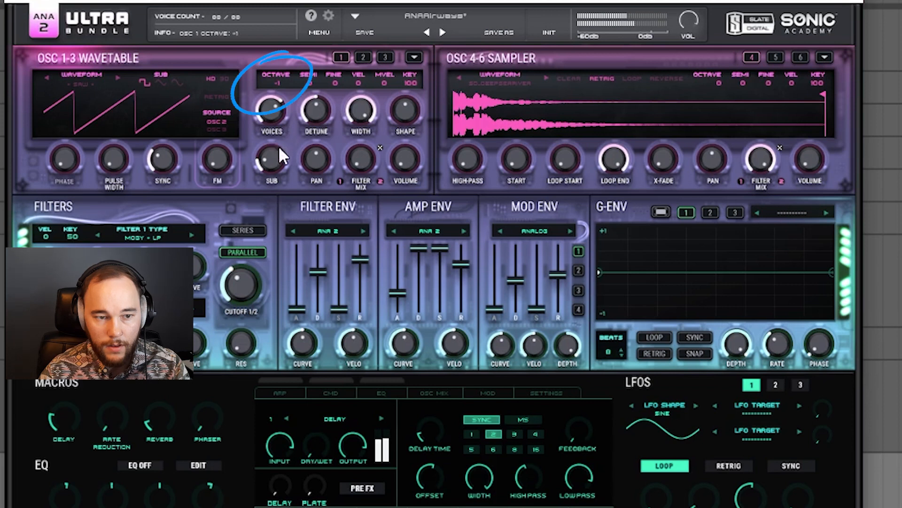
{"action": "left_click", "coordinate": [278, 159]}
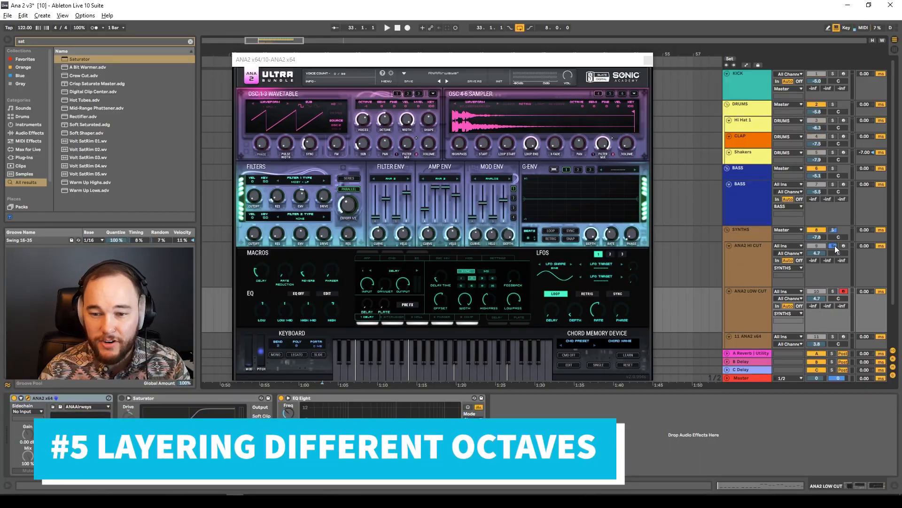
- Solo and play the third synth track, 11 ANA2 x64, and close the open synth window
{"action": "scroll", "coordinate": [752, 277], "scroll_direction": "down", "scroll_amount": 2}
{"action": "left_click", "coordinate": [831, 288]}
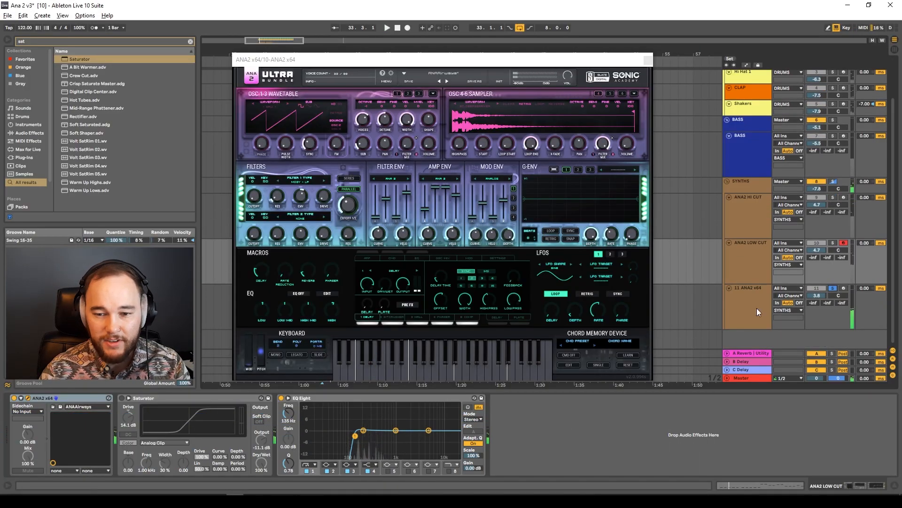
{"action": "key", "text": "space"}
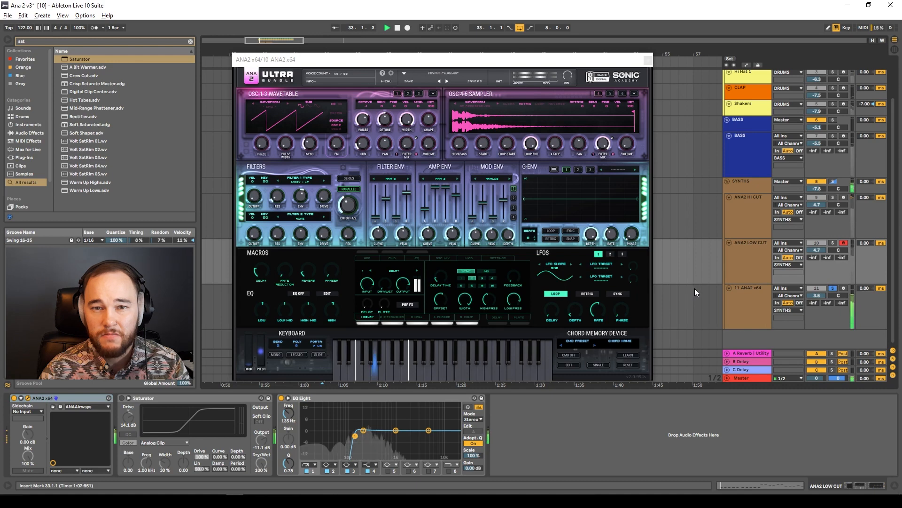
{"action": "left_click", "coordinate": [647, 61]}
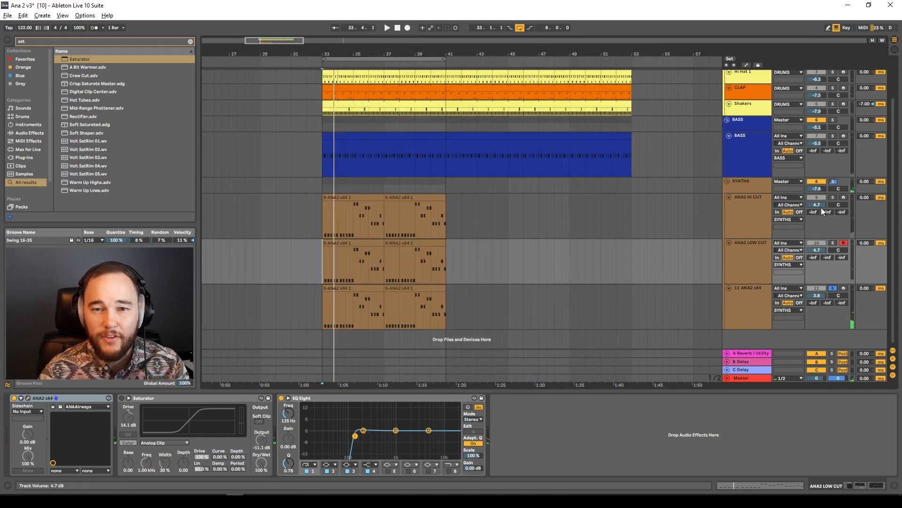
- Solo the ANA2 HI CUT track and set its volume to 4.5 dB during playback
{"action": "key", "text": "space"}
{"action": "left_click", "coordinate": [833, 197]}
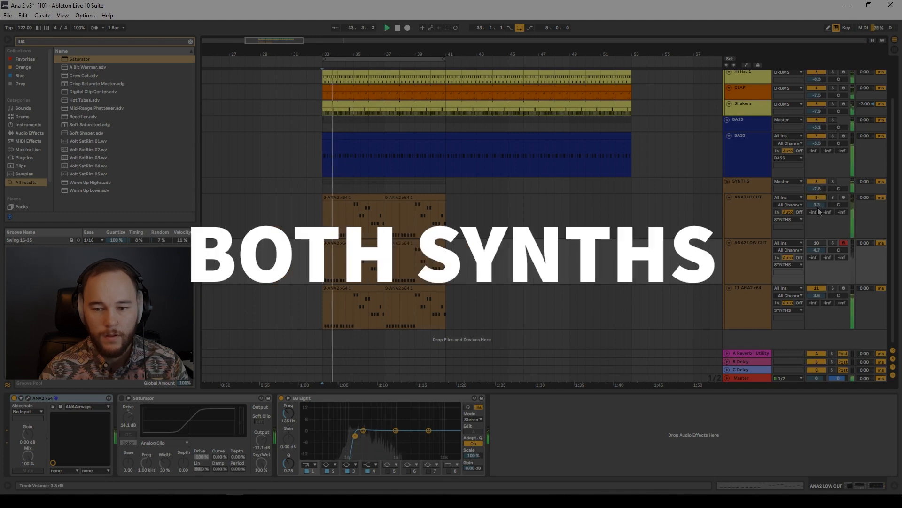
{"action": "left_click_drag", "start_coordinate": [818, 209], "coordinate": [818, 207]}
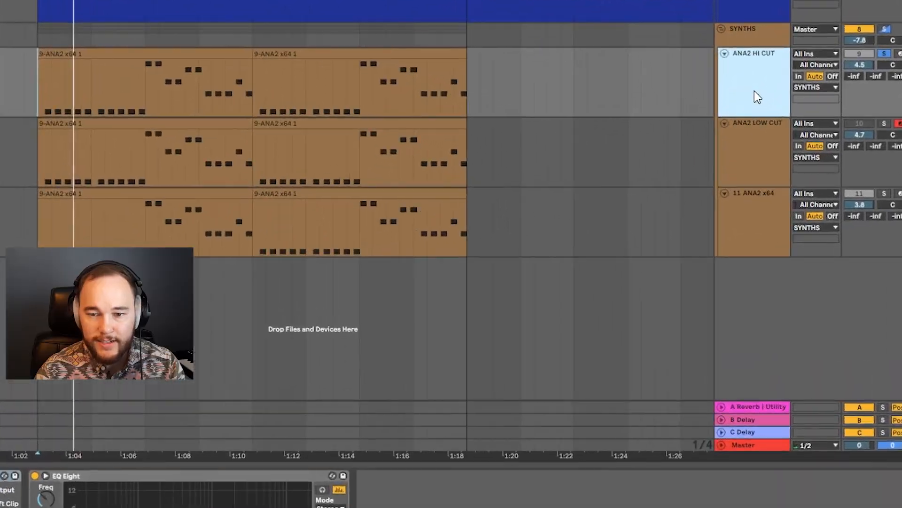
- Duplicate the ANA2 HI CUT track and freeze the copy into audio clips
{"action": "right_click", "coordinate": [754, 92]}
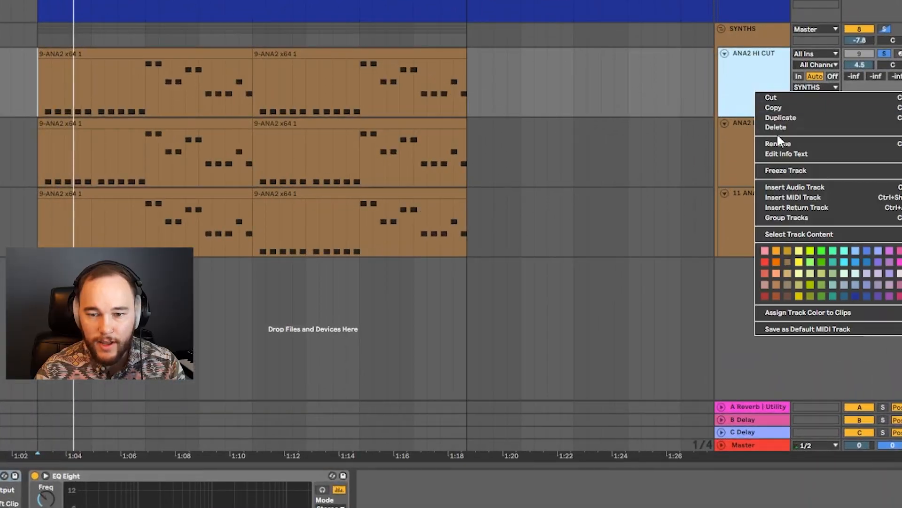
{"action": "left_click", "coordinate": [751, 80]}
{"action": "right_click", "coordinate": [753, 86]}
{"action": "left_click", "coordinate": [786, 105]}
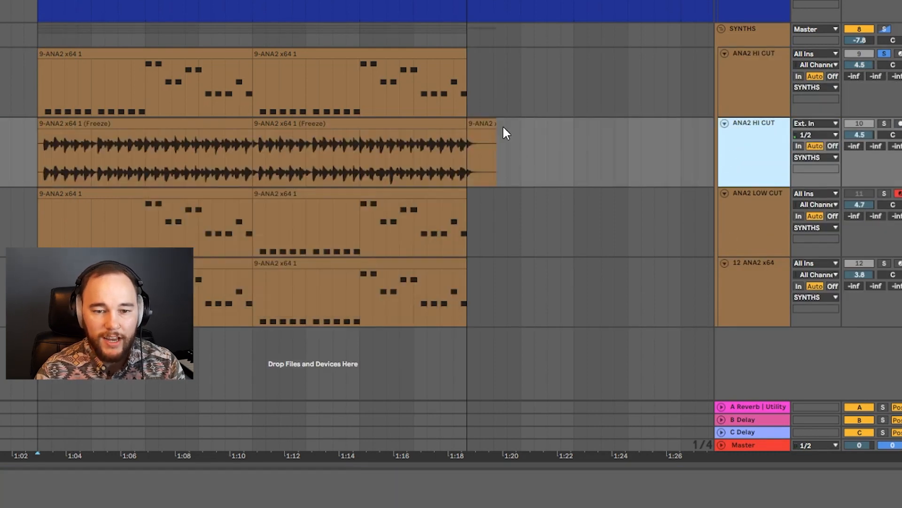
- Delete the short leftover clip at the end of the frozen ANA2 HI CUT audio track
{"action": "left_click", "coordinate": [479, 113]}
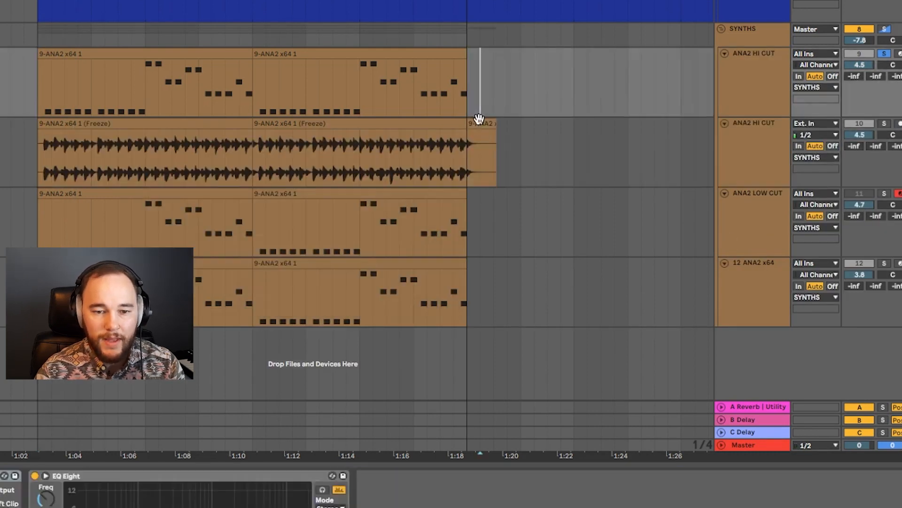
{"action": "left_click", "coordinate": [477, 124]}
{"action": "key", "text": "Delete"}
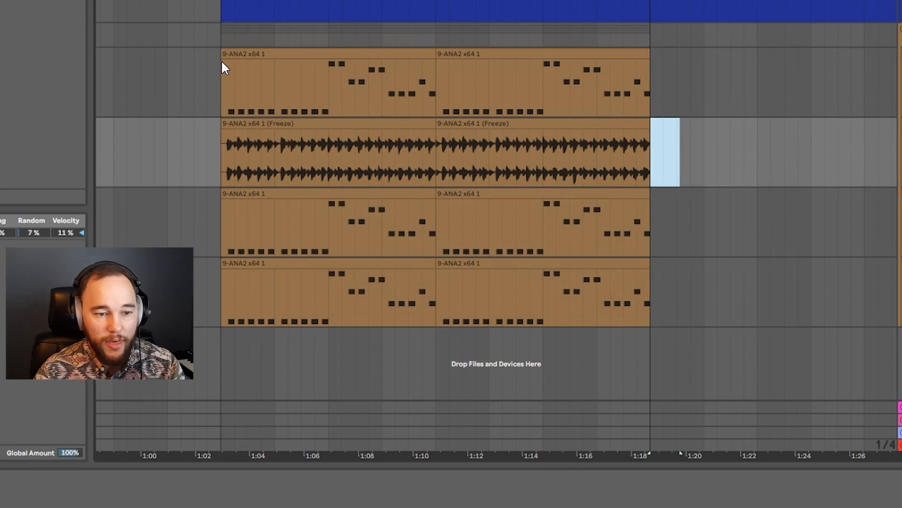
- Transpose both frozen ANA2 HI CUT audio clips to -12 st
{"action": "left_click", "coordinate": [76, 123]}
{"action": "left_click", "coordinate": [451, 124], "text": "shift"}
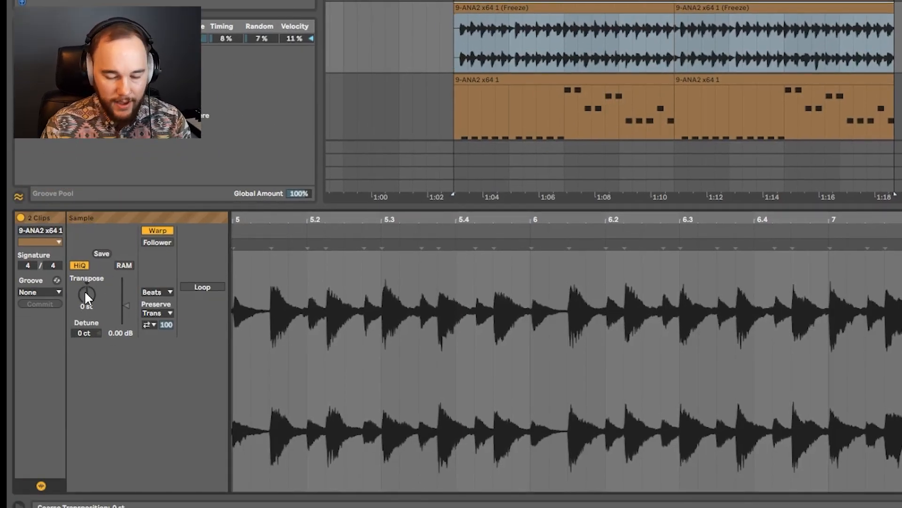
{"action": "left_click_drag", "start_coordinate": [86, 293], "coordinate": [86, 312]}
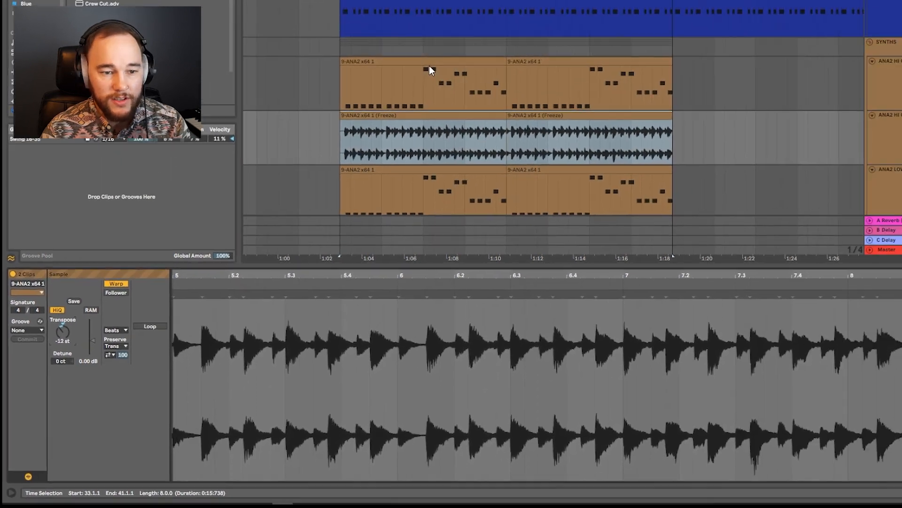
- Transpose all notes in the first ANA2 HI CUT MIDI clip down one octave
{"action": "double_click", "coordinate": [357, 124]}
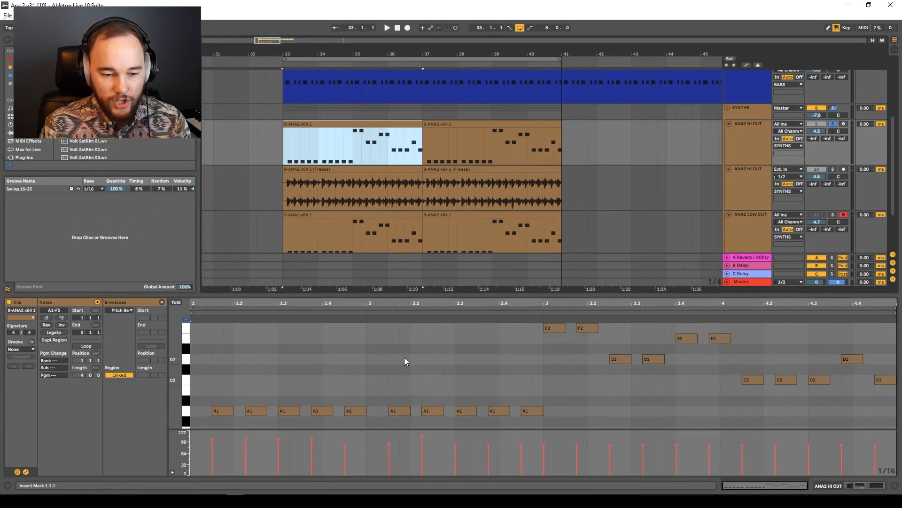
{"action": "key", "text": "ctrl+a"}
{"action": "key", "text": "shift+Down"}
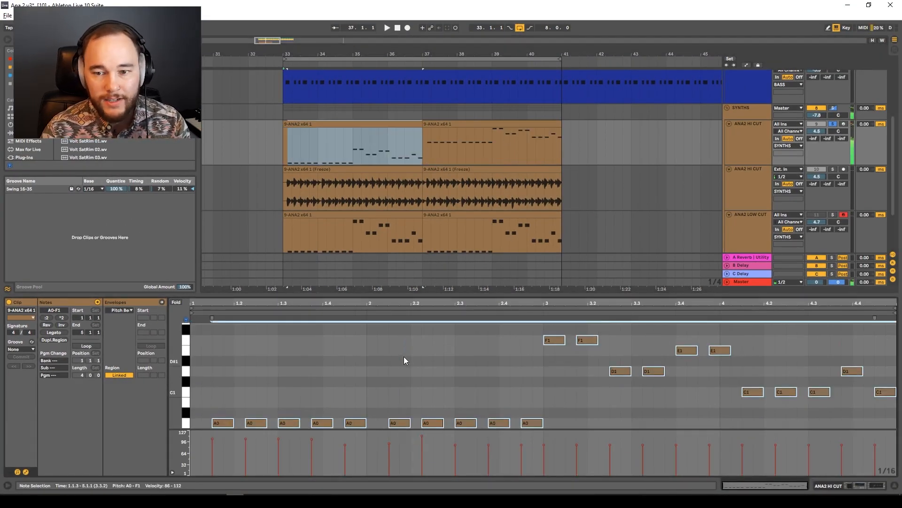
- Play the lowered ANA2 HI CUT MIDI track, and solo and play its transposed audio copy for comparison
{"action": "left_click", "coordinate": [740, 143]}
{"action": "key", "text": "space"}
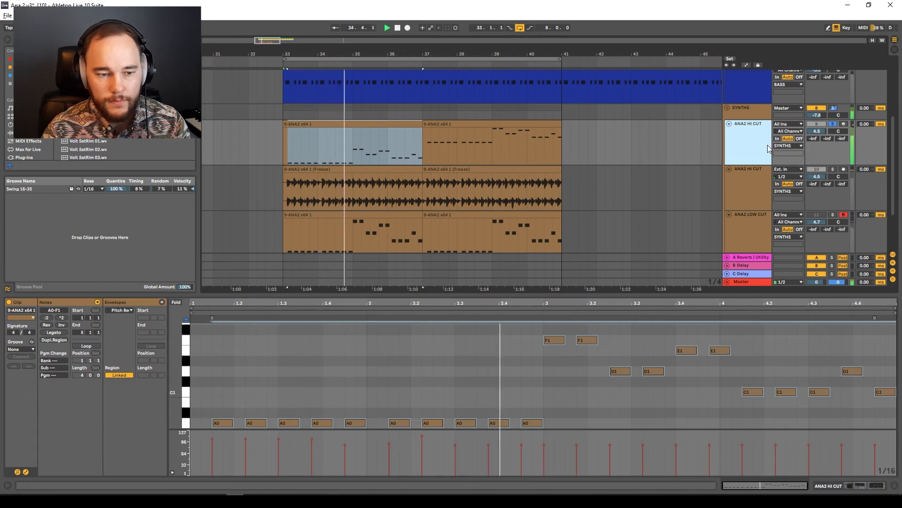
{"action": "key", "text": "space"}
{"action": "left_click", "coordinate": [833, 169]}
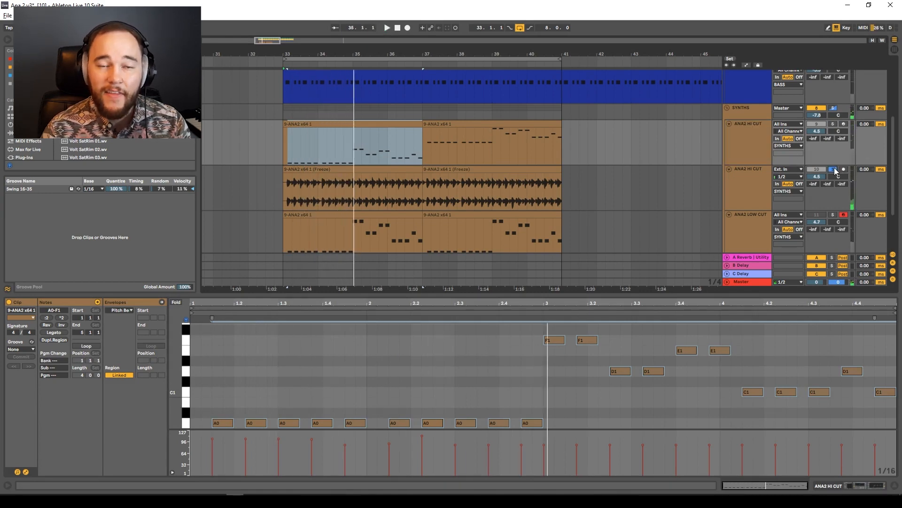
{"action": "left_click", "coordinate": [743, 185]}
{"action": "key", "text": "space"}
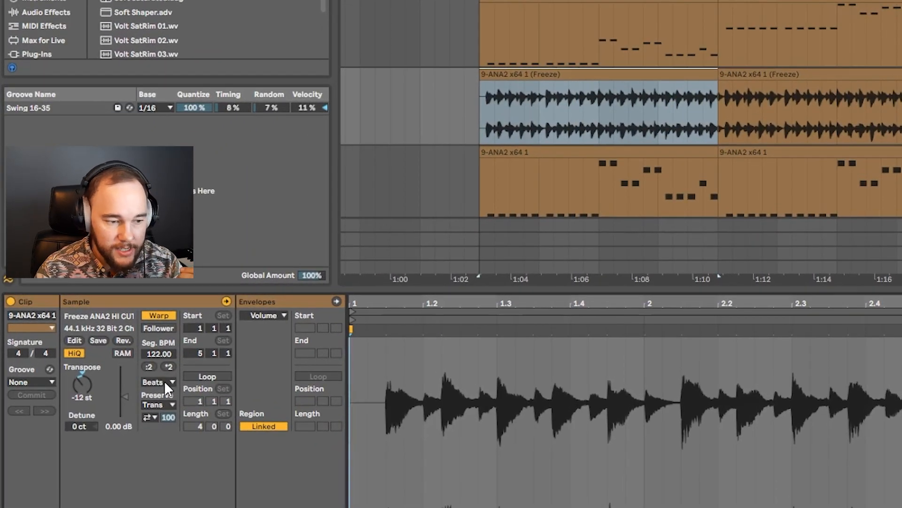
- Set the first frozen audio clip's warp mode to Complex Pro and play it back
{"action": "left_click", "coordinate": [98, 350]}
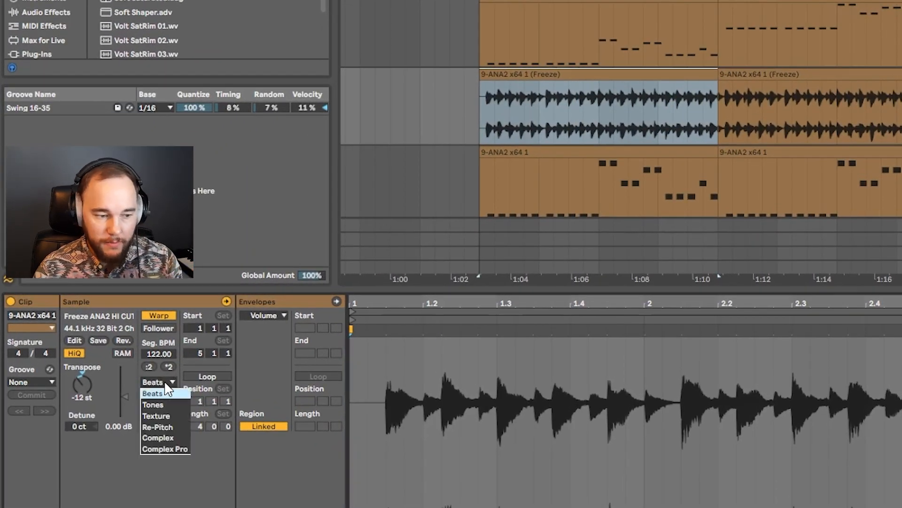
{"action": "left_click", "coordinate": [174, 448]}
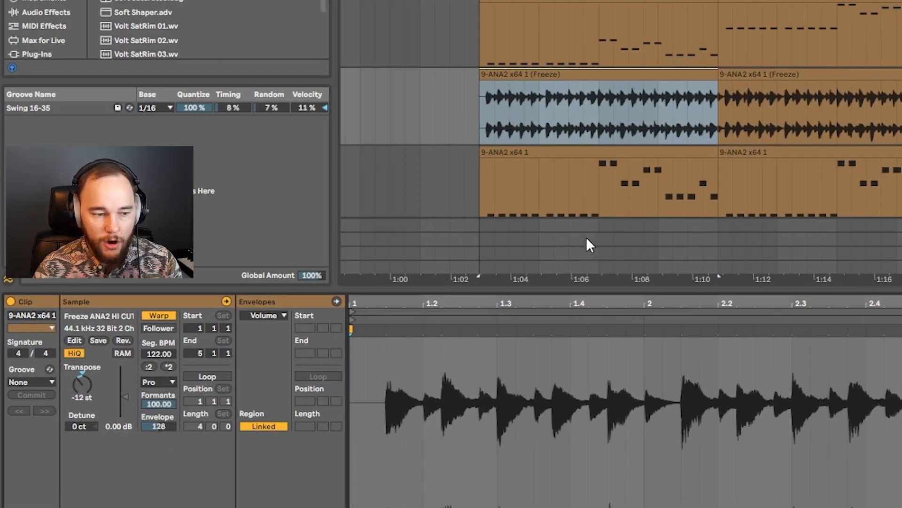
{"action": "key", "text": "space"}
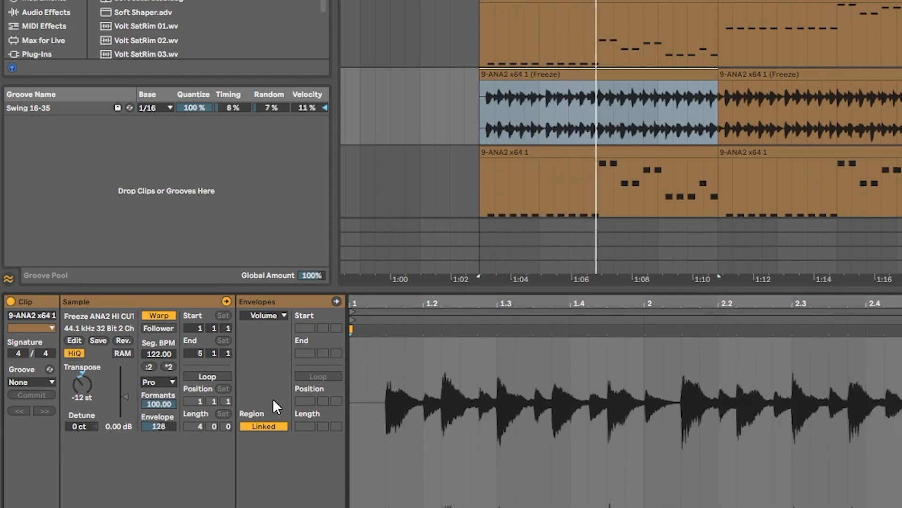
{"action": "key", "text": "space"}
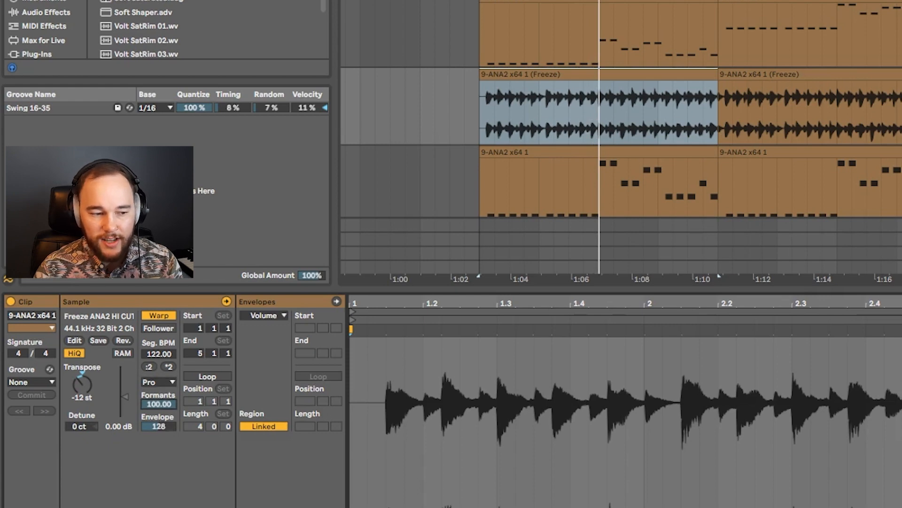
- Audition the frozen clip's Formants by sweeping the amount between 0 and 100 during playback
{"action": "key", "text": "space"}
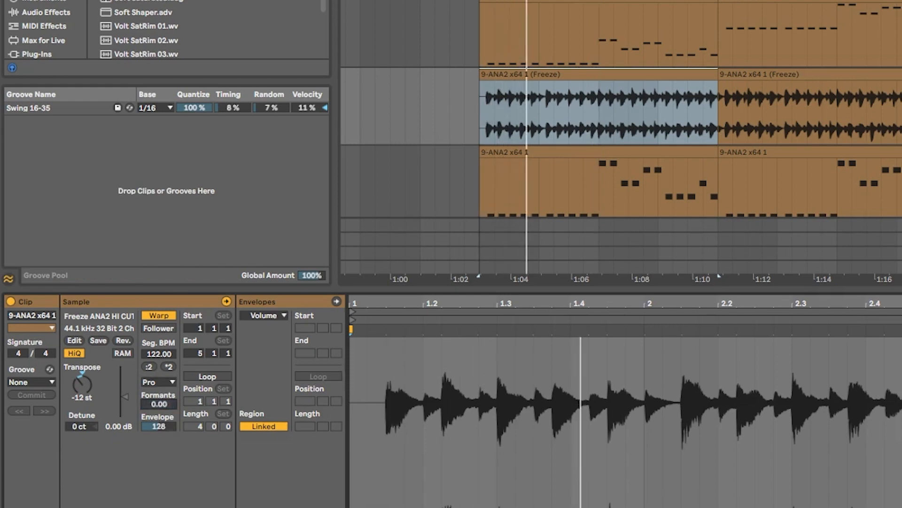
{"action": "left_click_drag", "start_coordinate": [159, 404], "coordinate": [159, 357]}
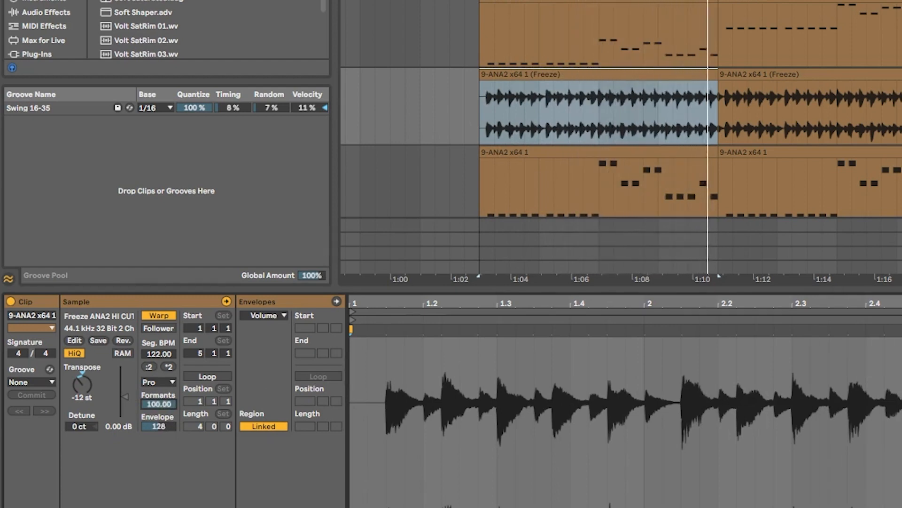
{"action": "key", "text": "space"}
- Set the first frozen audio clip's transposition to 12 st and play it back
{"action": "double_click", "coordinate": [84, 386]}
{"action": "type", "text": "12"}
{"action": "key", "text": "Return"}
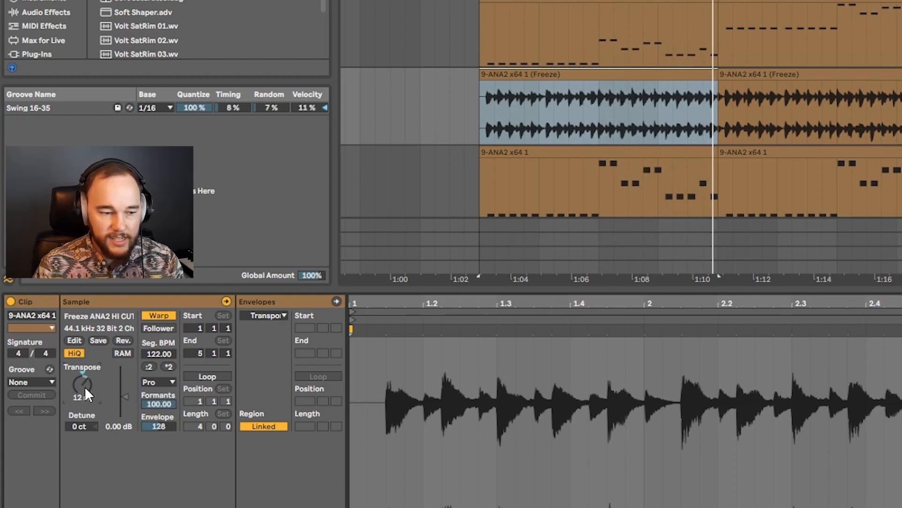
{"action": "key", "text": "space"}
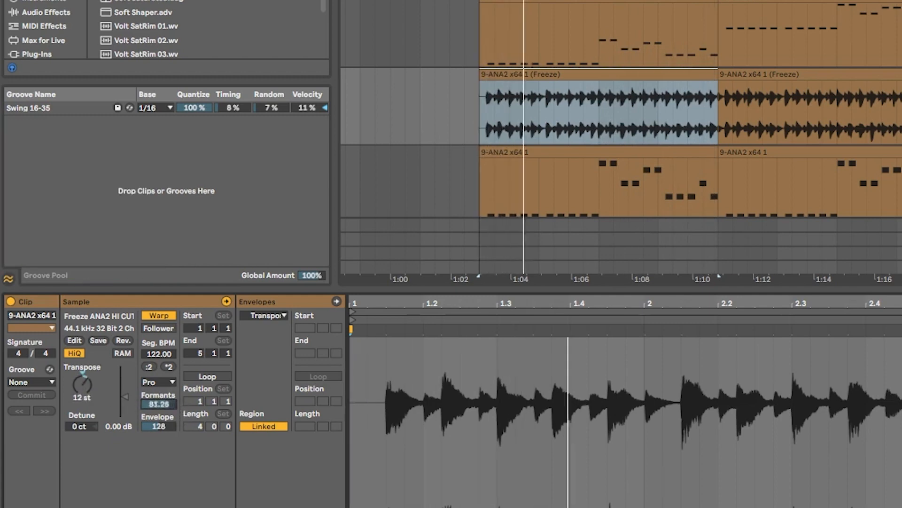
- Adjust the Formants amount of the frozen clip transposed by 12 st during playback
{"action": "left_click_drag", "start_coordinate": [159, 404], "coordinate": [159, 391]}
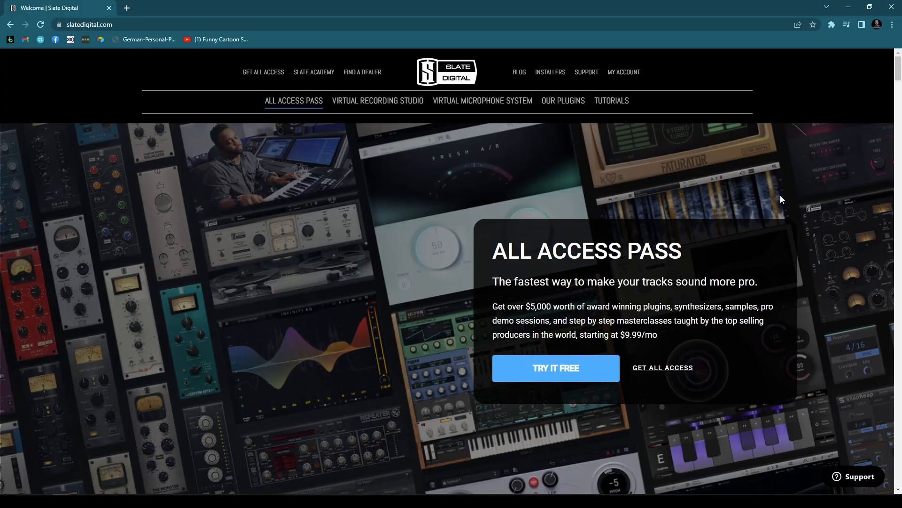
- Switch to the browser and examine slatedigital.com's All Access Pass page, from the newest additions to the Virtual Analog, ANA 2 Ultra and TH-U bundles
{"action": "scroll", "coordinate": [781, 196], "scroll_direction": "down", "scroll_amount": 5}
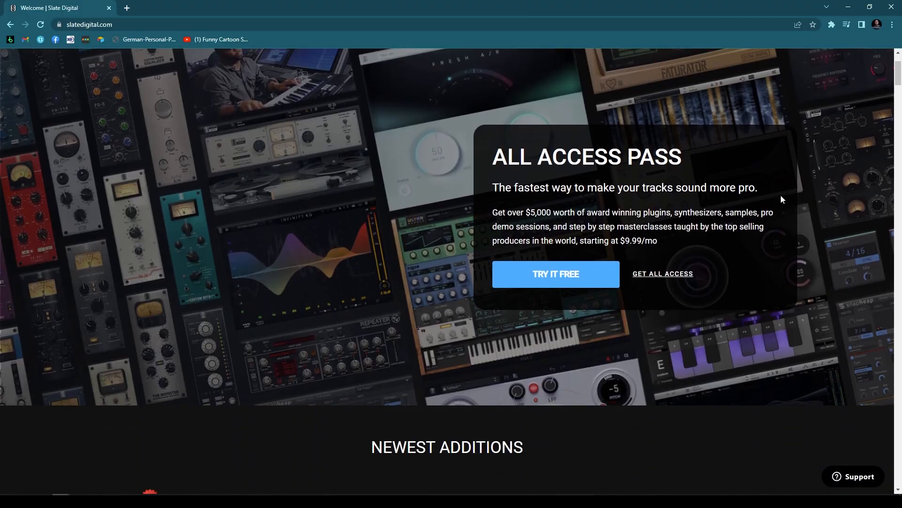
{"action": "scroll", "coordinate": [781, 198], "scroll_direction": "down", "scroll_amount": 5}
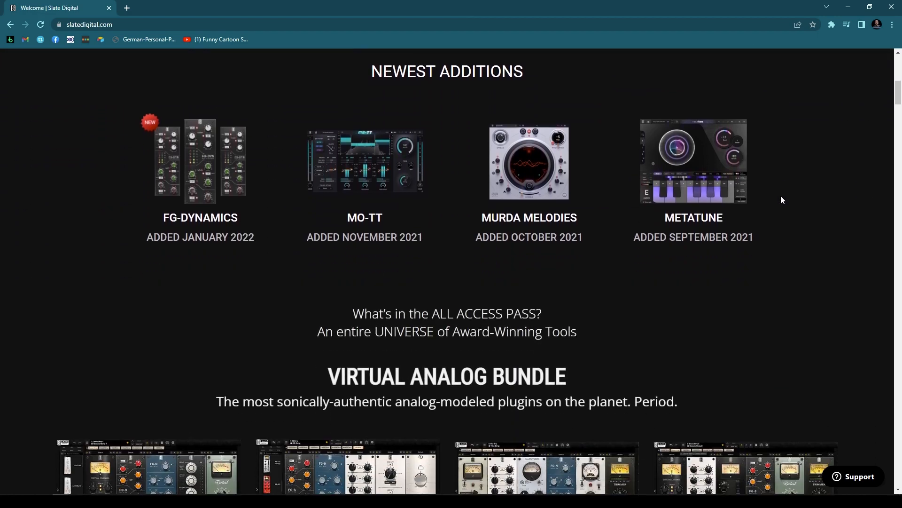
{"action": "scroll", "coordinate": [781, 198], "scroll_direction": "down", "scroll_amount": 4}
{"action": "scroll", "coordinate": [781, 199], "scroll_direction": "down", "scroll_amount": 7}
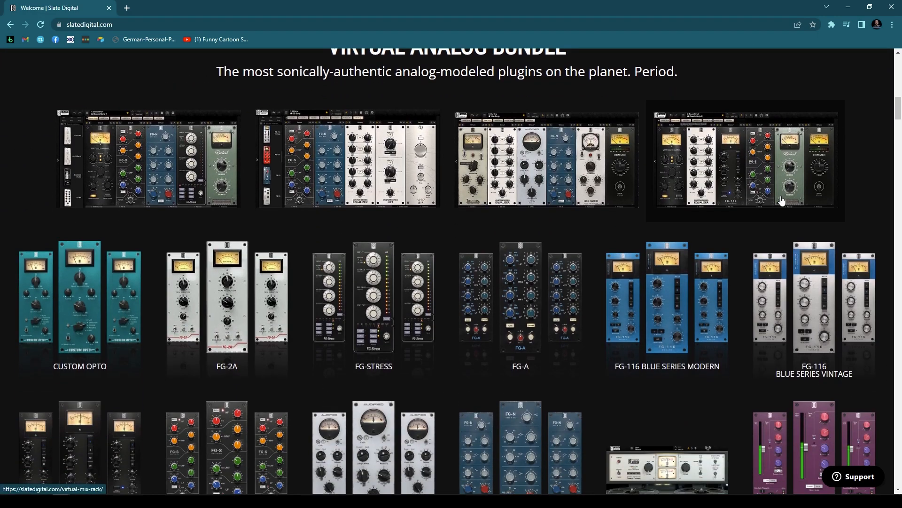
{"action": "scroll", "coordinate": [782, 200], "scroll_direction": "down", "scroll_amount": 11}
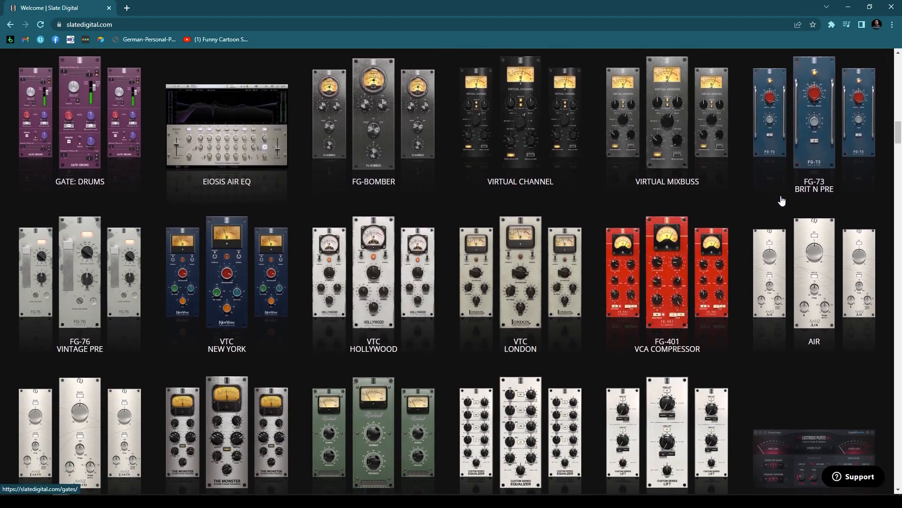
{"action": "scroll", "coordinate": [782, 200], "scroll_direction": "down", "scroll_amount": 9}
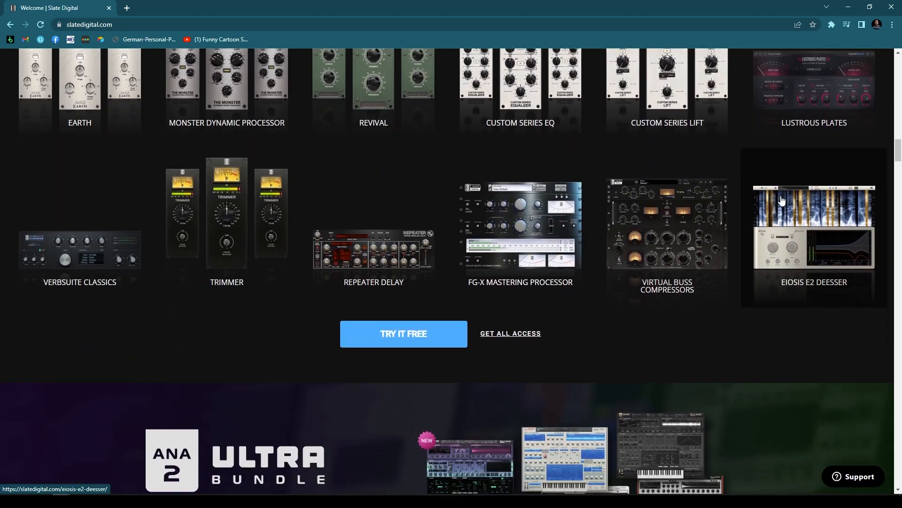
{"action": "scroll", "coordinate": [782, 200], "scroll_direction": "down", "scroll_amount": 3}
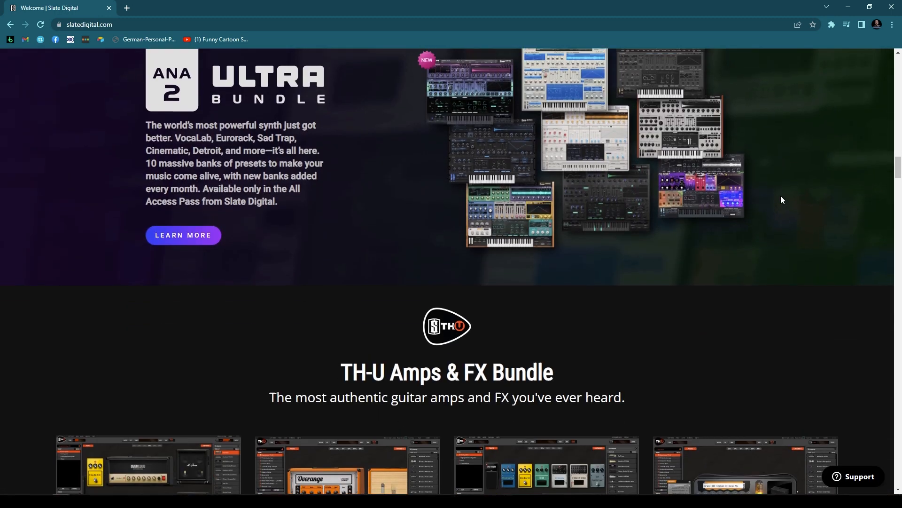
{"action": "scroll", "coordinate": [782, 201], "scroll_direction": "up", "scroll_amount": 2}
{"action": "scroll", "coordinate": [781, 200], "scroll_direction": "down", "scroll_amount": 9}
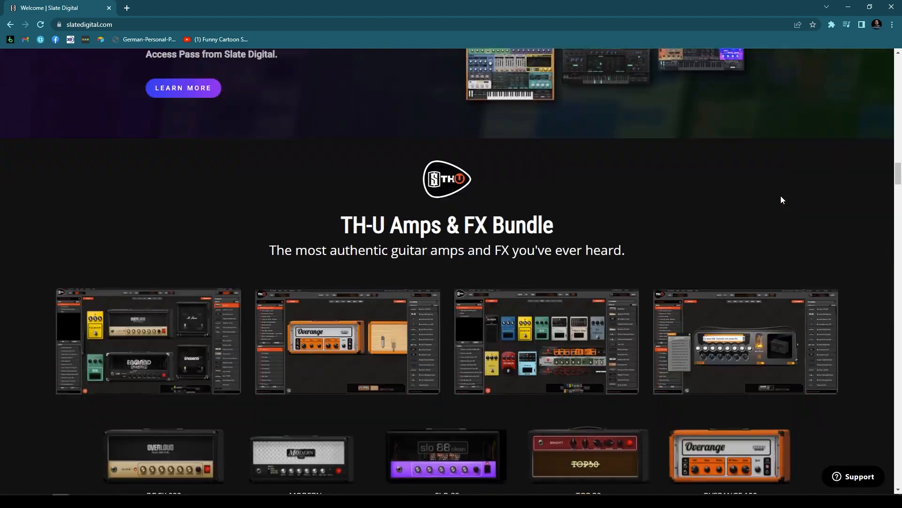
{"action": "scroll", "coordinate": [781, 201], "scroll_direction": "down", "scroll_amount": 18}
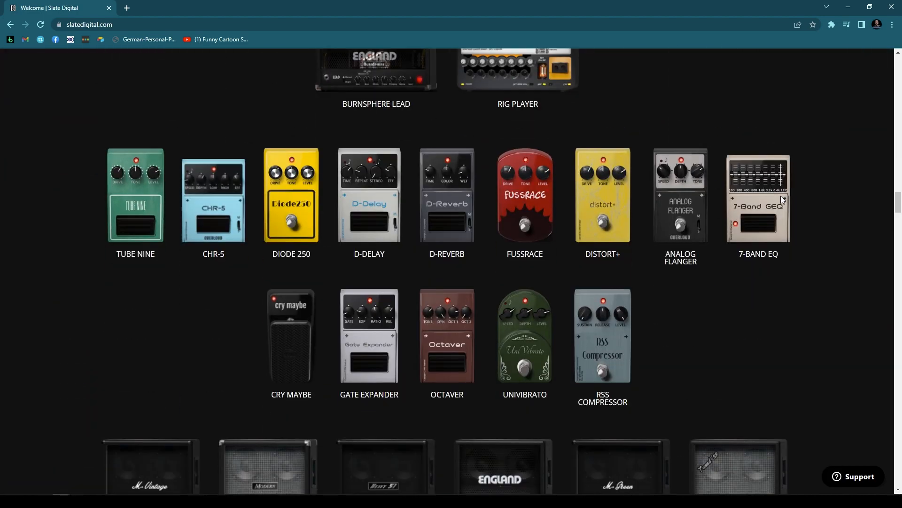
{"action": "scroll", "coordinate": [781, 201], "scroll_direction": "down", "scroll_amount": 3}
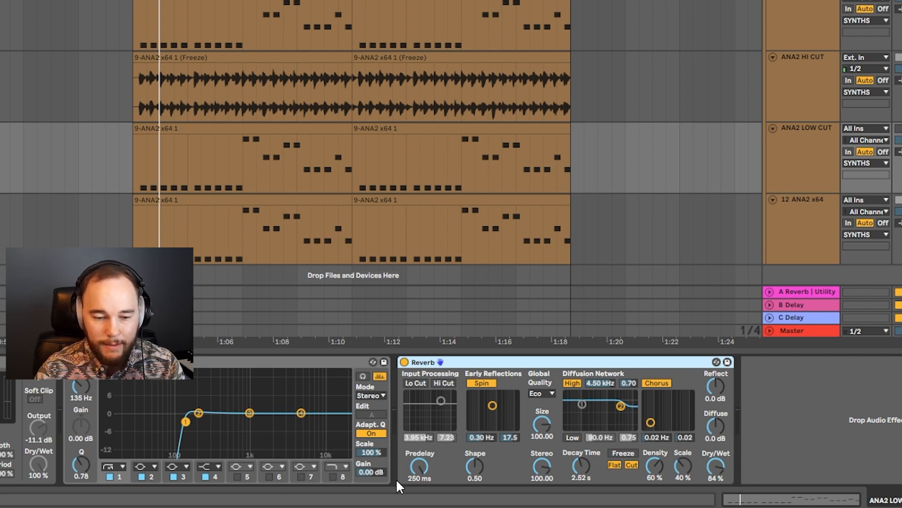
- In Ableton Live, audition the ANA2 LOW CUT reverb's Predelay by lowering it to 0.50 ms and raising it again
{"action": "left_click_drag", "start_coordinate": [425, 468], "coordinate": [425, 498]}
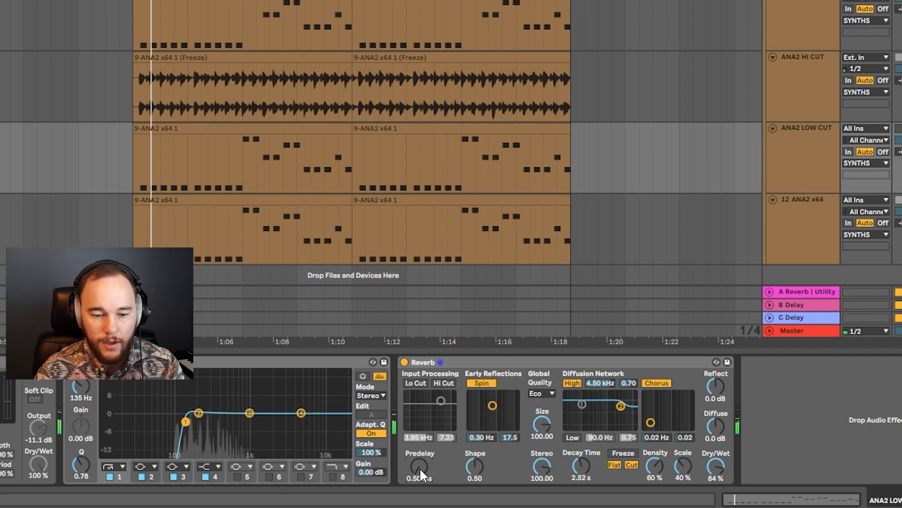
{"action": "left_click_drag", "start_coordinate": [418, 466], "coordinate": [419, 437]}
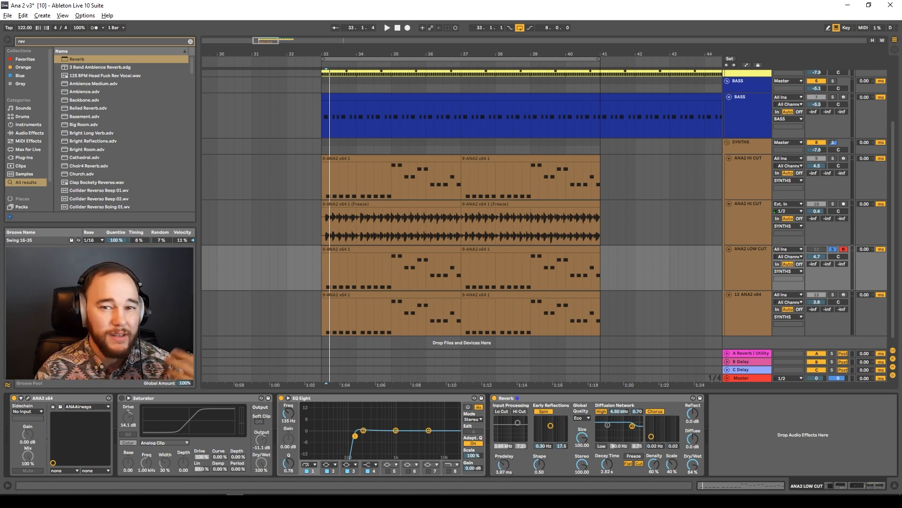
- Set the ANA2 LOW CUT reverb's Predelay to 103 ms and repeatedly start and stop playback to hear the delayed tail
{"action": "key", "text": "space"}
{"action": "mouse_move", "coordinate": [504, 464]}
{"action": "left_mouse_down"}
{"action": "mouse_move", "coordinate": [503, 448]}
{"action": "mouse_move", "coordinate": [503, 460]}
{"action": "left_mouse_up"}
{"action": "key", "text": "space"}
{"action": "key", "text": "space"}
{"action": "key", "text": "space"}
{"action": "key", "text": "space"}
{"action": "key", "text": "space"}
{"action": "key", "text": "space"}
{"action": "key", "text": "space"}
{"action": "key", "text": "space"}
{"action": "key", "text": "space"}
{"action": "key", "text": "space"}
{"action": "key", "text": "space"}
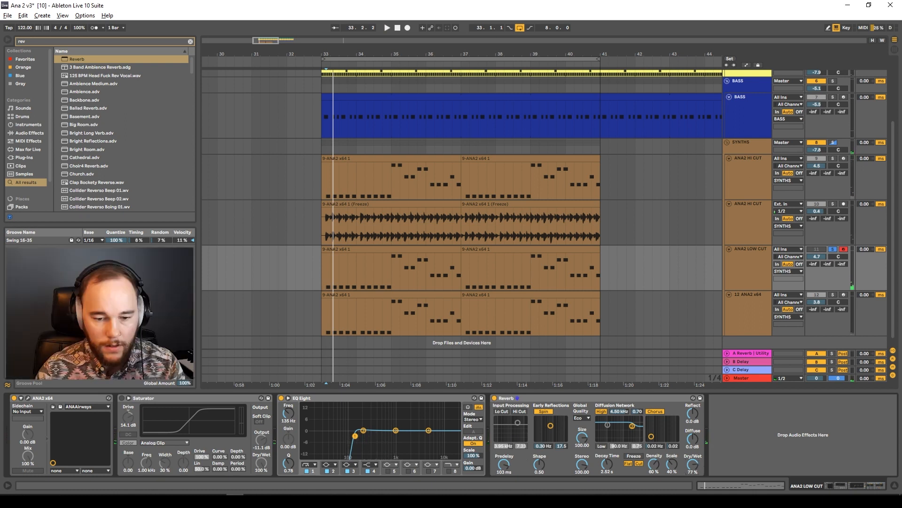
- Set the ANA2 LOW CUT reverb's Dry/Wet to 44 % and its Predelay to 80.4 ms, checking the sound with playback
{"action": "left_click_drag", "start_coordinate": [697, 460], "coordinate": [697, 479]}
{"action": "key", "text": "space"}
{"action": "key", "text": "space"}
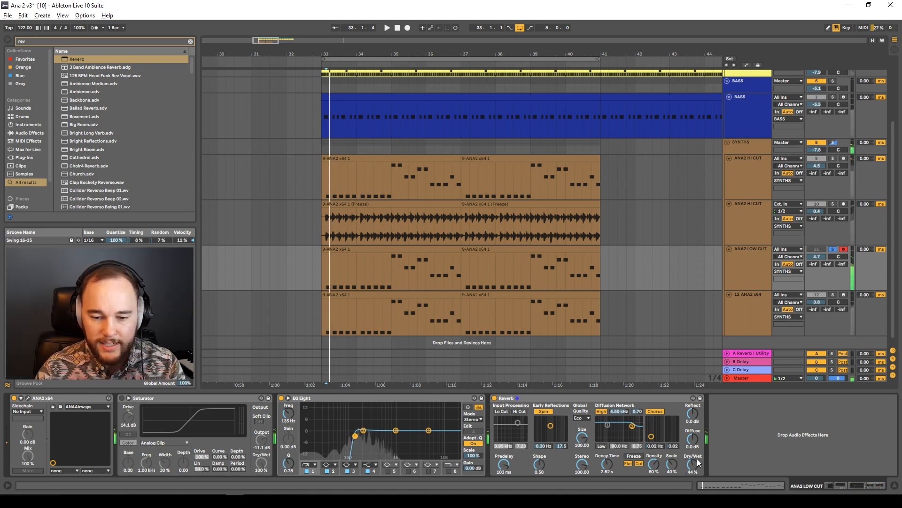
{"action": "left_click_drag", "start_coordinate": [505, 463], "coordinate": [508, 467]}
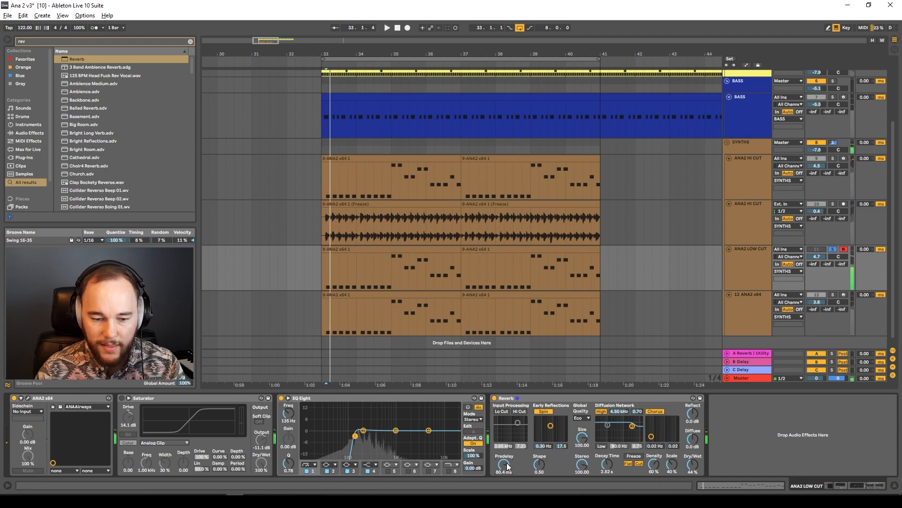
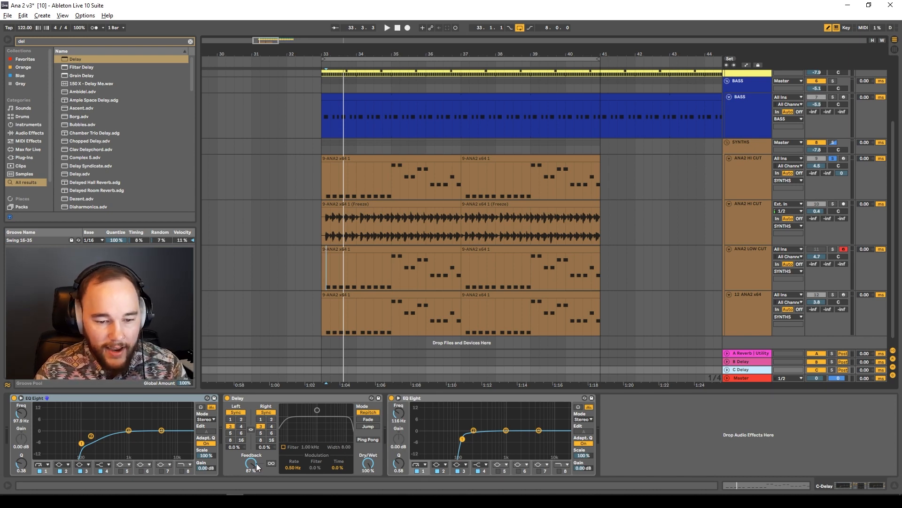
- Find the Reverb effect and insert it between the Delay and the last EQ Eight on the C Delay return
{"action": "key", "text": "ctrl+f"}
{"action": "type", "text": "rev"}
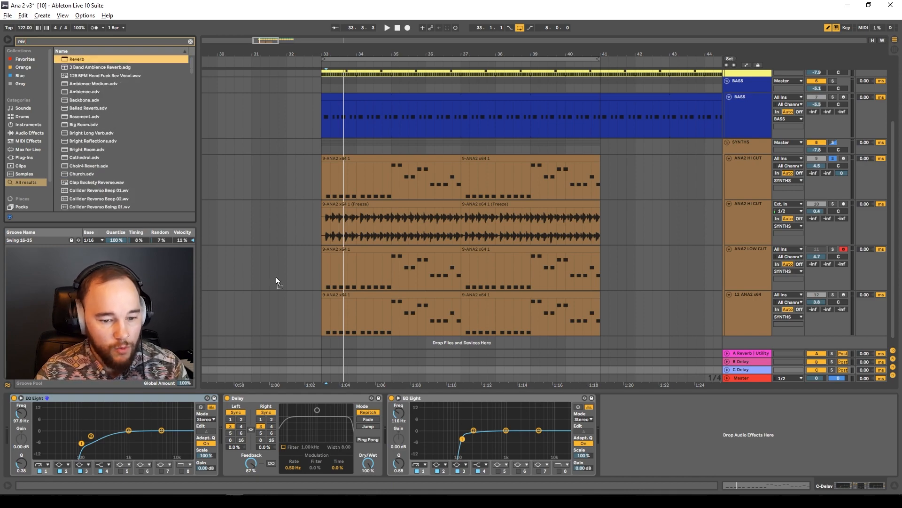
{"action": "key", "text": "Return"}
- Find the Compressor effect and add it at the end of the C Delay return's device chain
{"action": "key", "text": "ctrl+f"}
{"action": "type", "text": "co"}
{"action": "type", "text": "mpr"}
{"action": "key", "text": "Return"}
- Enable the compressor's sidechain with ANA2 HI CUT as the audio source, and adjust its threshold during playback
{"action": "left_click", "coordinate": [757, 399]}
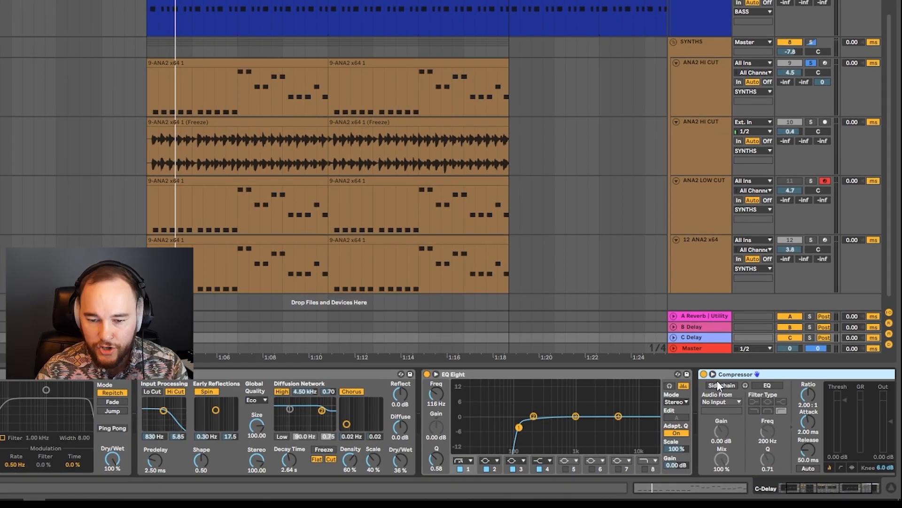
{"action": "left_click", "coordinate": [763, 408]}
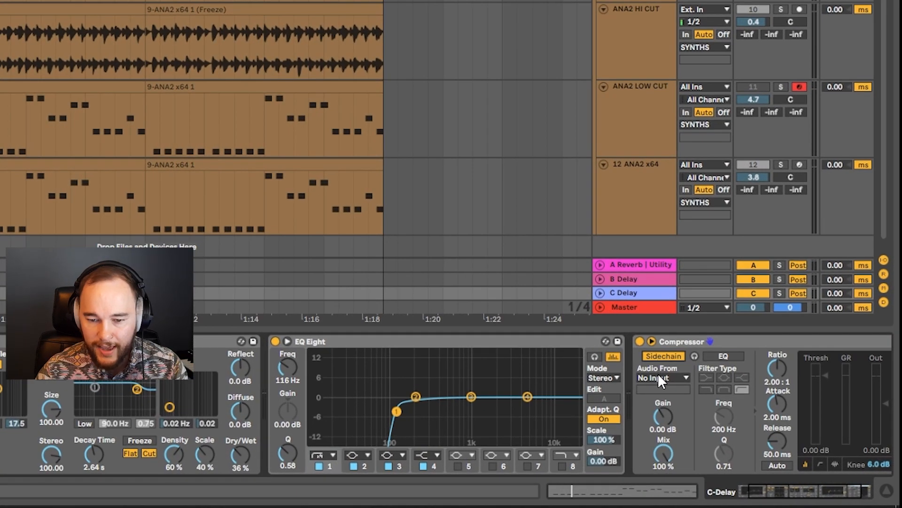
{"action": "left_click", "coordinate": [658, 377]}
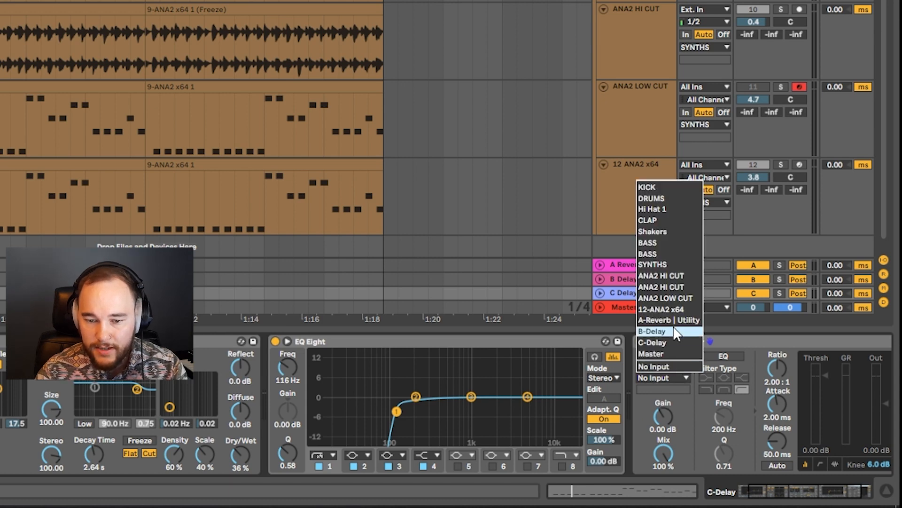
{"action": "left_click", "coordinate": [687, 276]}
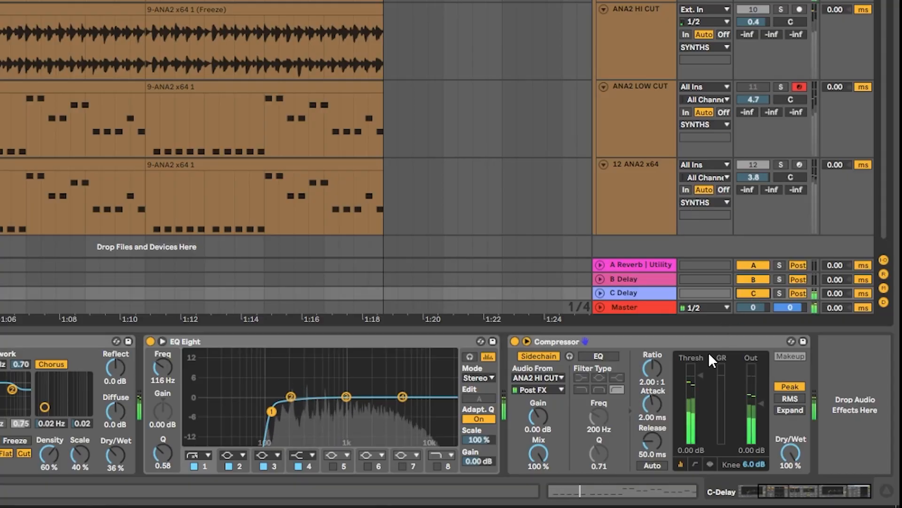
{"action": "left_click_drag", "start_coordinate": [700, 374], "coordinate": [701, 378]}
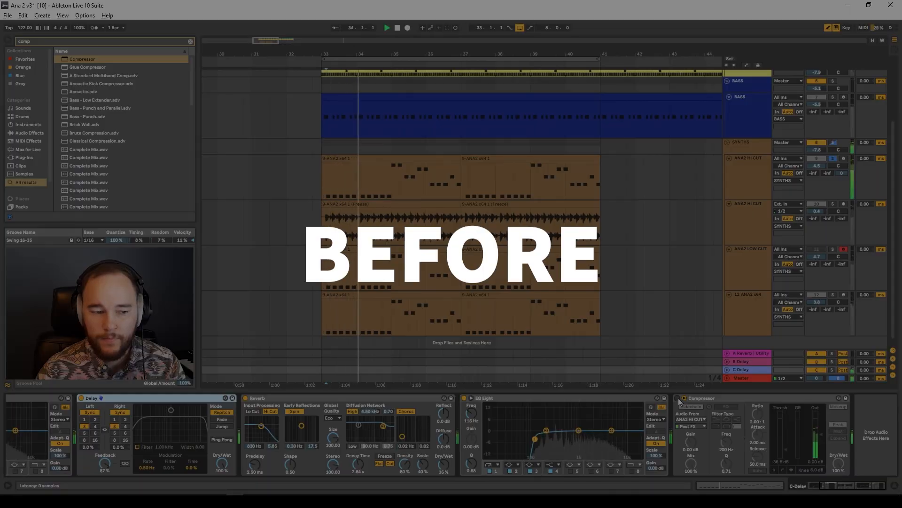
- Compare the delay return with and without the sidechained compressor by toggling the device during playback
{"action": "left_click", "coordinate": [677, 398]}
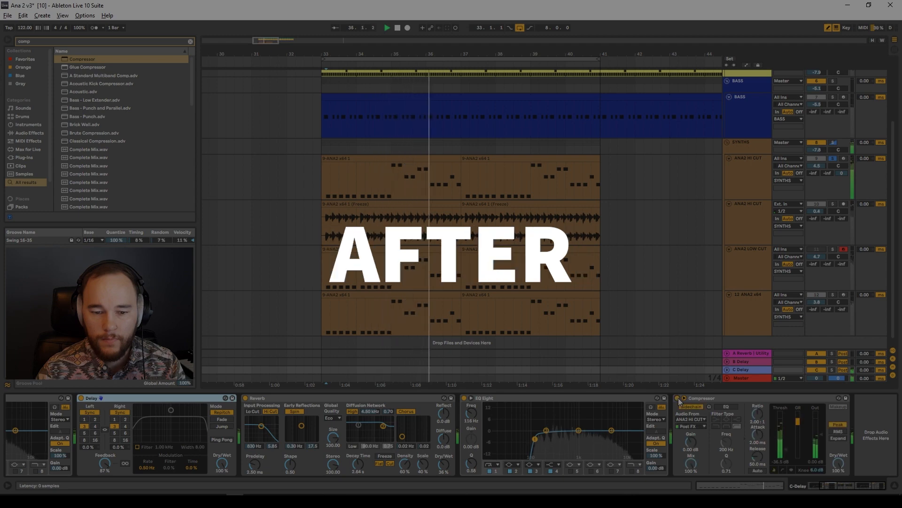
{"action": "left_click", "coordinate": [678, 398]}
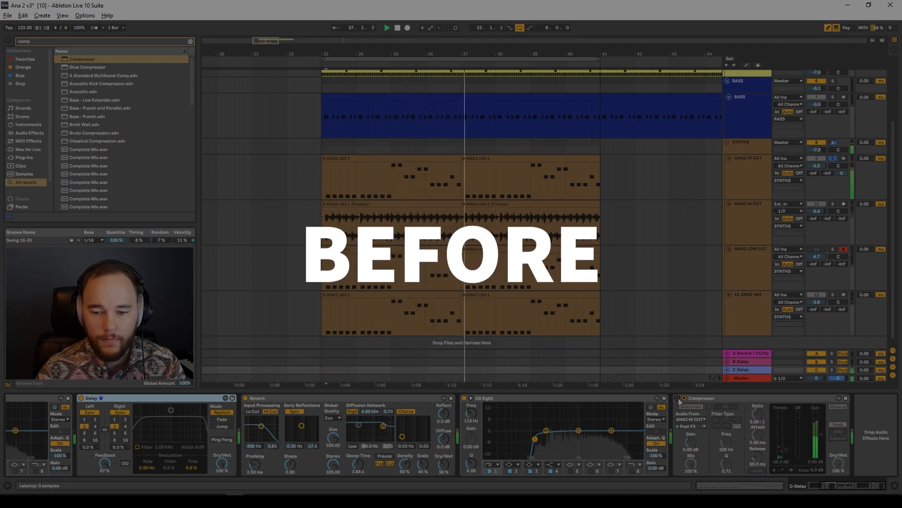
{"action": "left_click", "coordinate": [678, 398]}
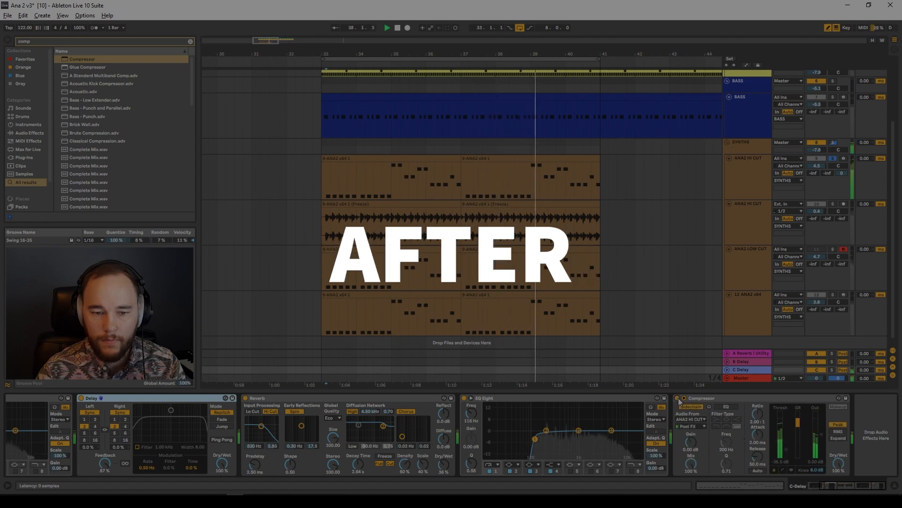
{"action": "left_click", "coordinate": [677, 398]}
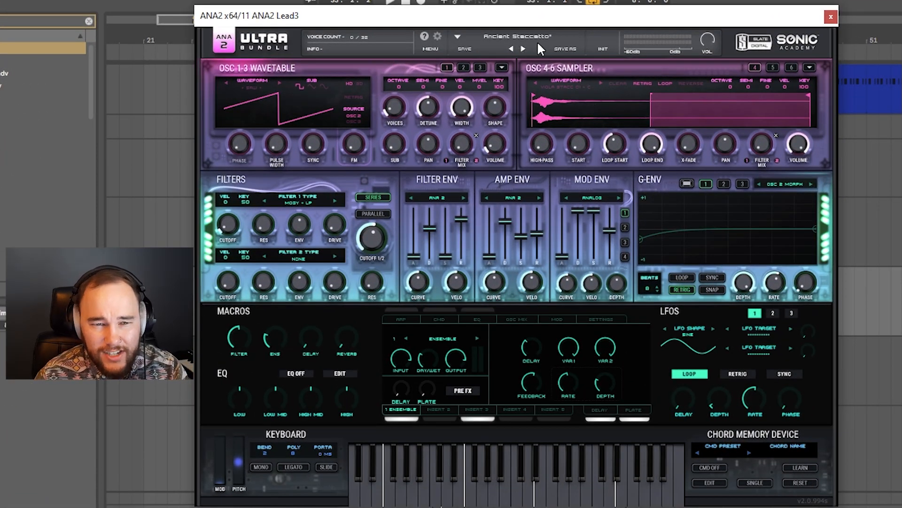
- Insert an audio track below 11 ANA2 Lead3, set its input to Resampling and arm it for recording
{"action": "key", "text": "space"}
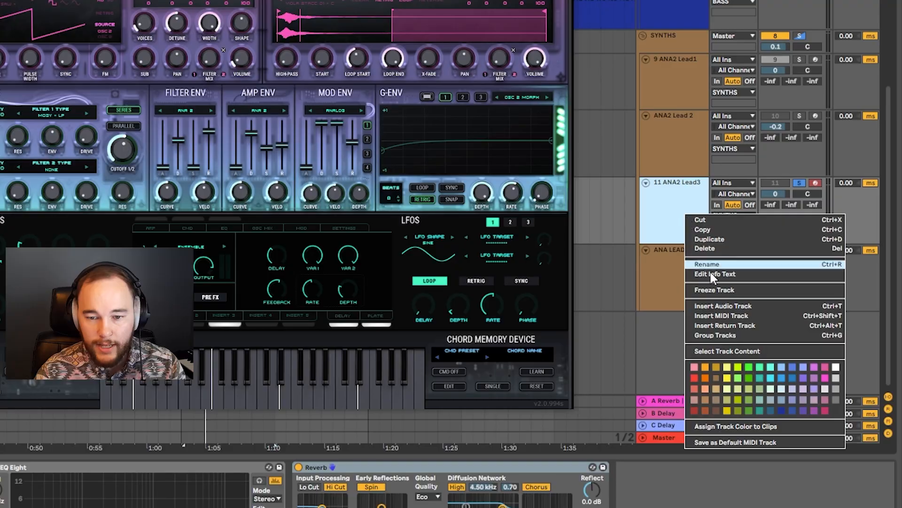
{"action": "left_click", "coordinate": [712, 309]}
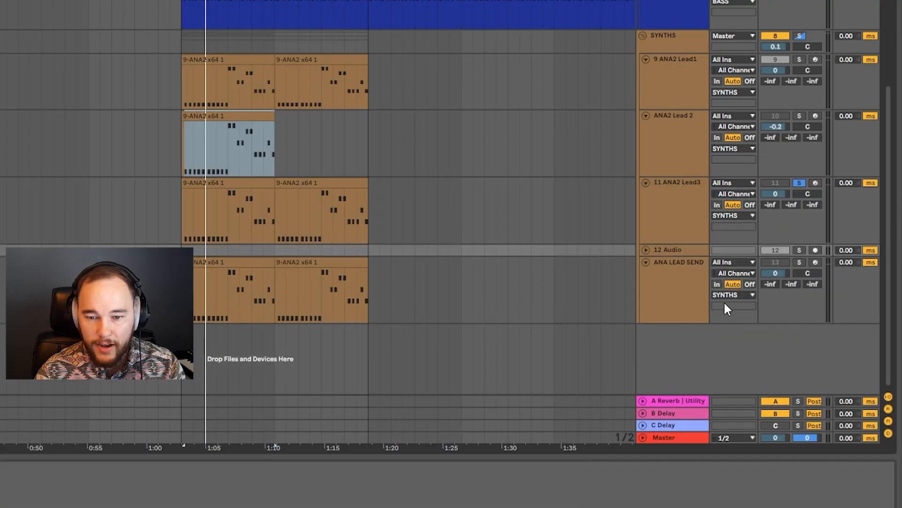
{"action": "left_click", "coordinate": [647, 250]}
{"action": "left_click", "coordinate": [751, 252]}
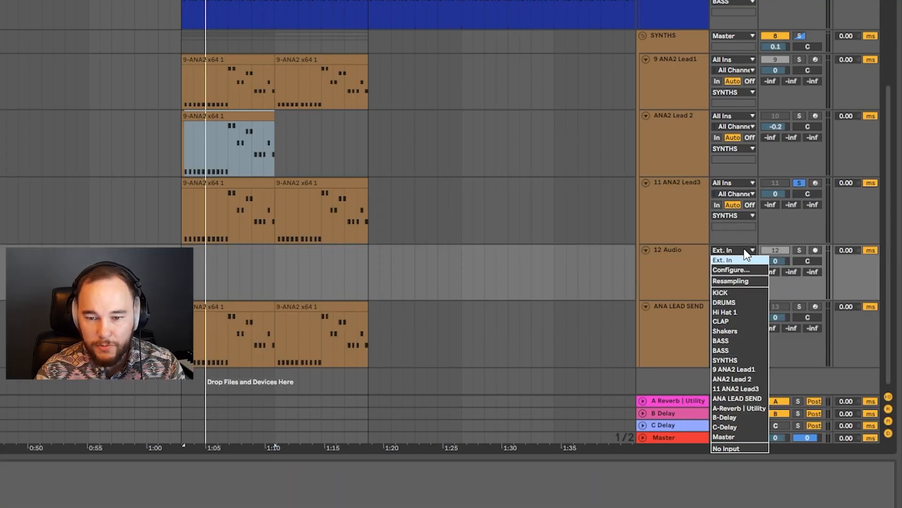
{"action": "left_click", "coordinate": [741, 282]}
{"action": "left_click", "coordinate": [815, 250]}
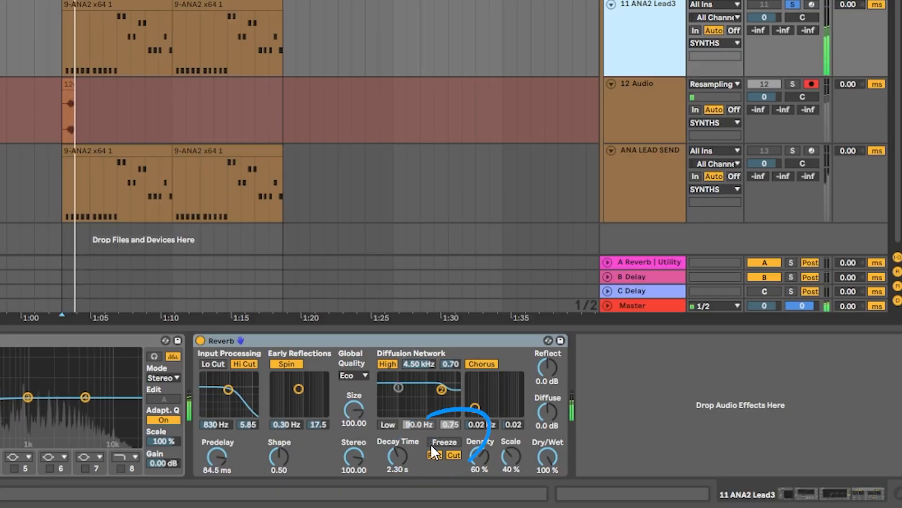
- Freeze the ANA2 Lead3 reverb while recording to 12 Audio, unfreeze it, and play the recorded clip from within its sustained part
{"action": "left_click", "coordinate": [440, 444]}
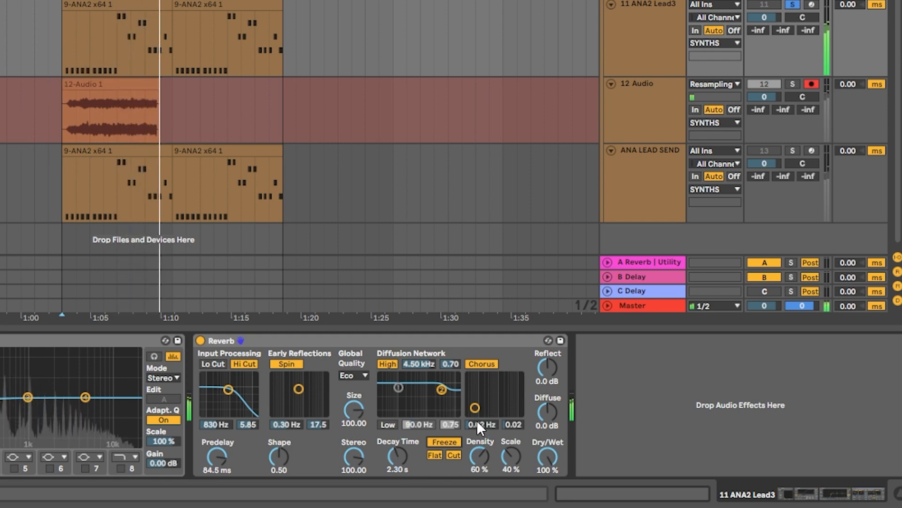
{"action": "left_click", "coordinate": [444, 443]}
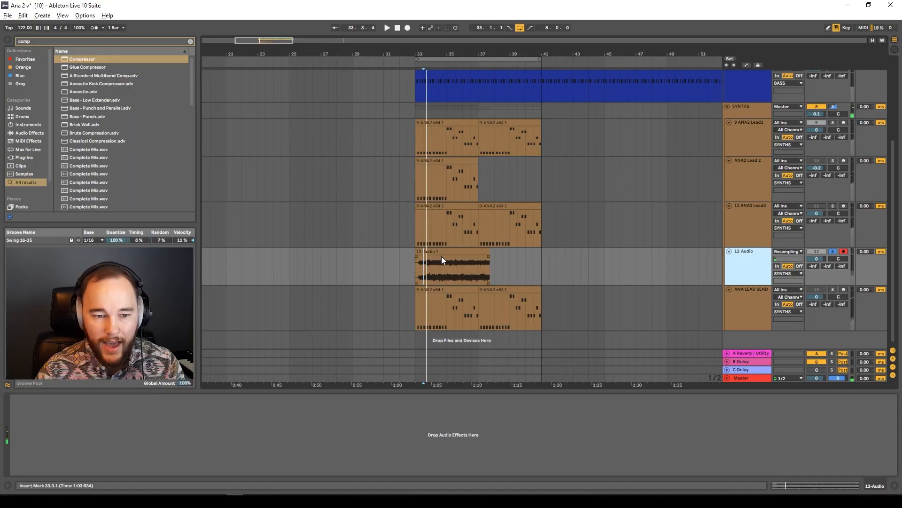
{"action": "left_click", "coordinate": [426, 264]}
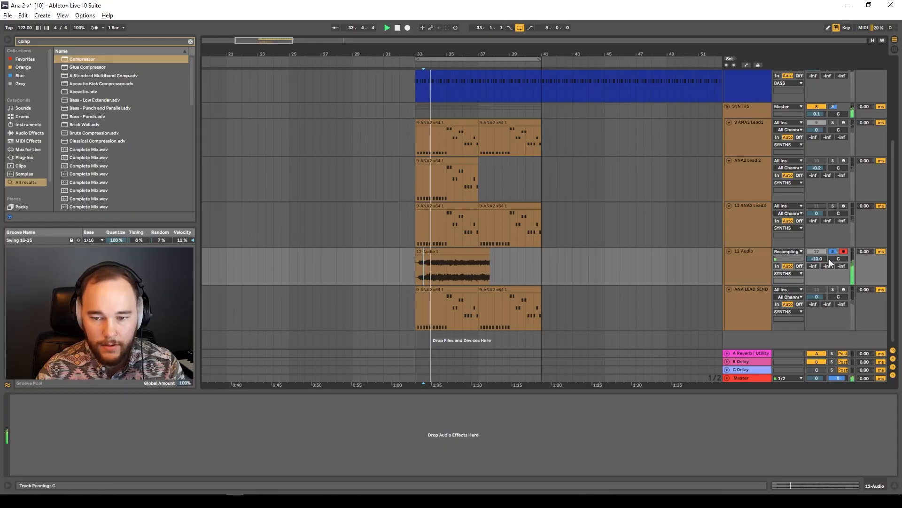
- Add a Reverb to the 12 Audio track and set its Dry/Wet to 100 %
{"action": "key", "text": "ctrl+f"}
{"action": "type", "text": "rev"}
{"action": "key", "text": "Return"}
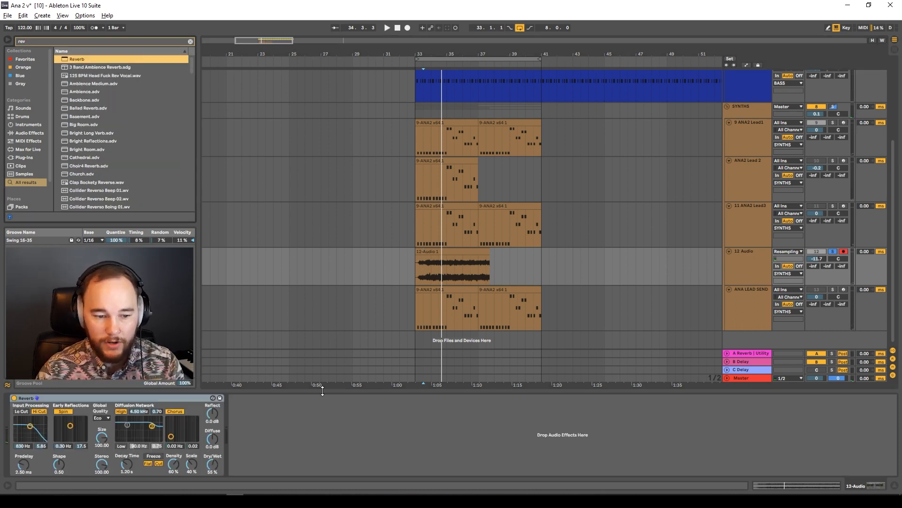
{"action": "left_click_drag", "start_coordinate": [213, 472], "coordinate": [214, 446]}
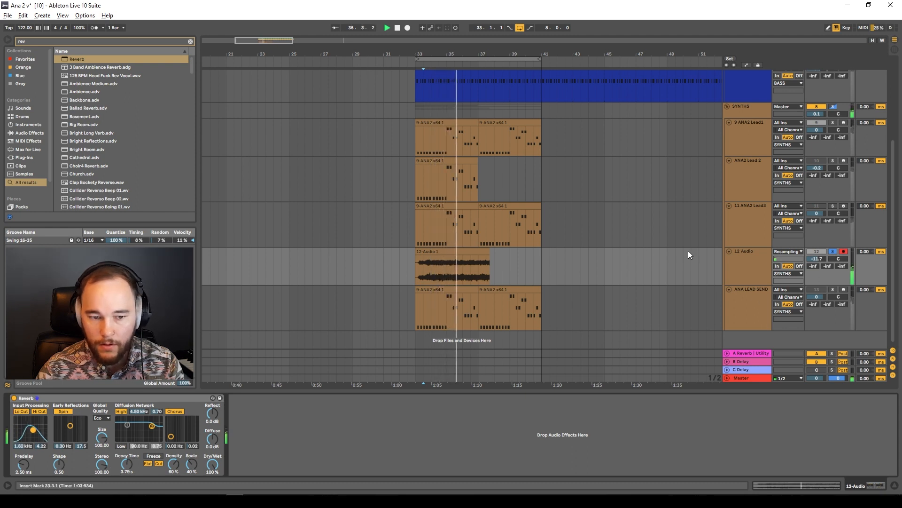
- Stop playback and extend the 12 Audio pad to about bar 41 with a crossfaded second 12-Audio 1 clip
{"action": "key", "text": "space"}
{"action": "mouse_move", "coordinate": [489, 257]}
{"action": "left_mouse_down"}
{"action": "mouse_move", "coordinate": [471, 257]}
{"action": "mouse_move", "coordinate": [518, 256]}
{"action": "left_mouse_up"}
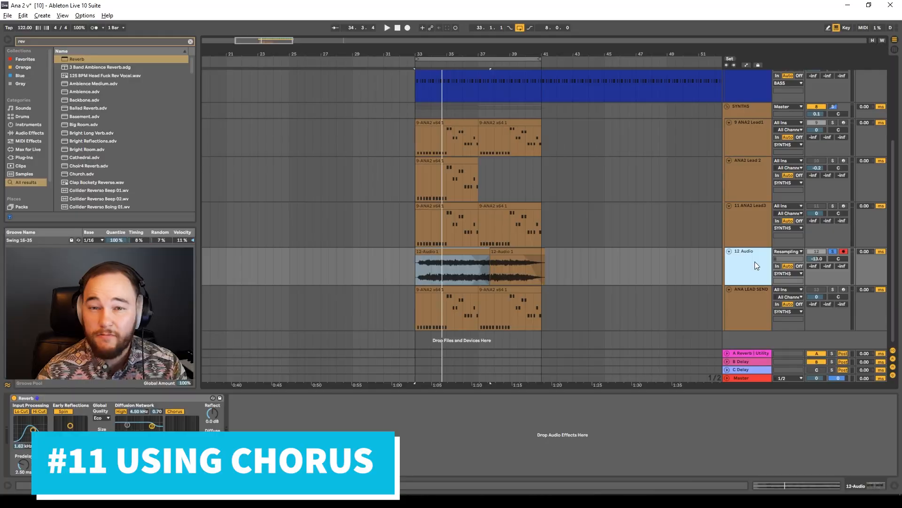
- Find the Chorus effect and add it after the Reverb on the ANA LEAD SEND track, then close the synth's plug-in window
{"action": "left_click", "coordinate": [75, 49]}
{"action": "left_click", "coordinate": [77, 42]}
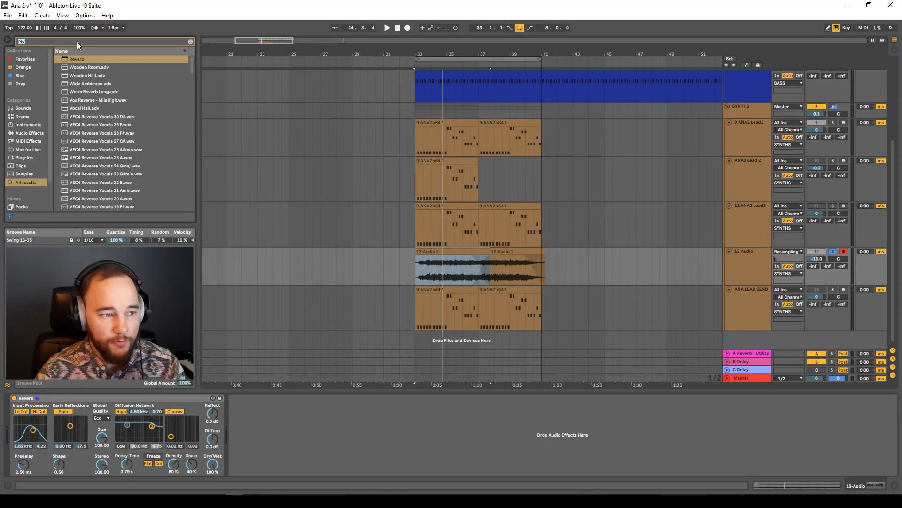
{"action": "type", "text": "chorus"}
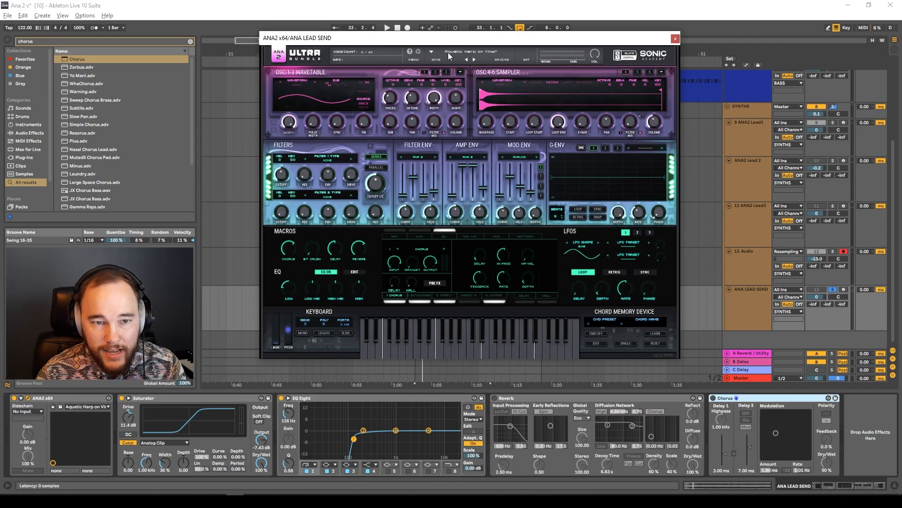
{"action": "left_click", "coordinate": [676, 39]}
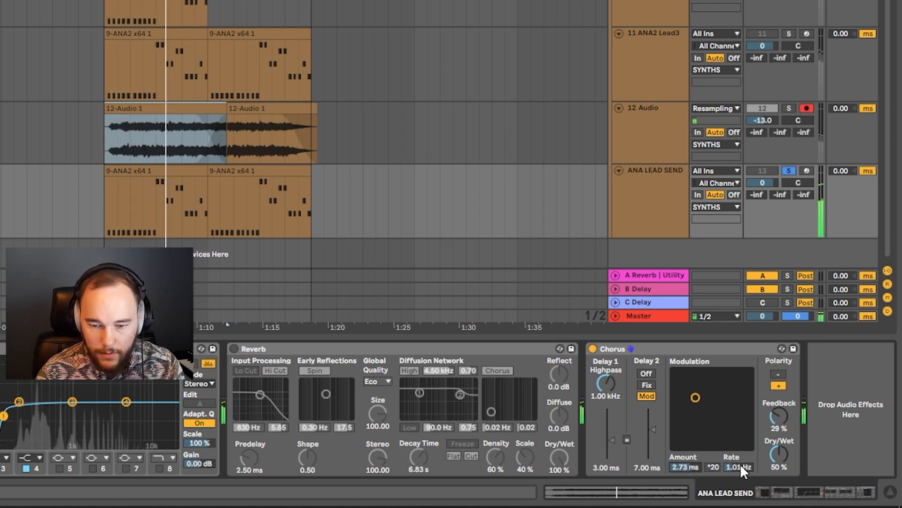
- Compare ANA LEAD SEND with and without the Chorus by toggling the device during playback
{"action": "left_click", "coordinate": [593, 349]}
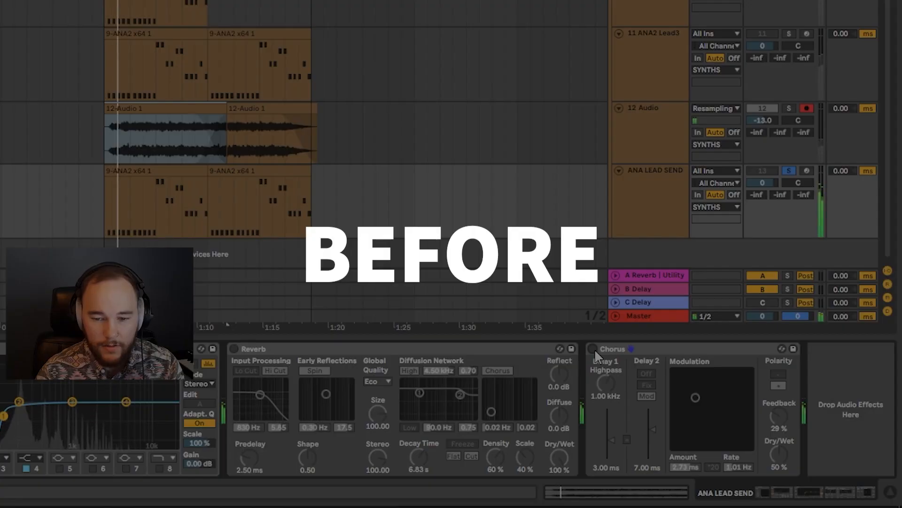
{"action": "left_click", "coordinate": [593, 349]}
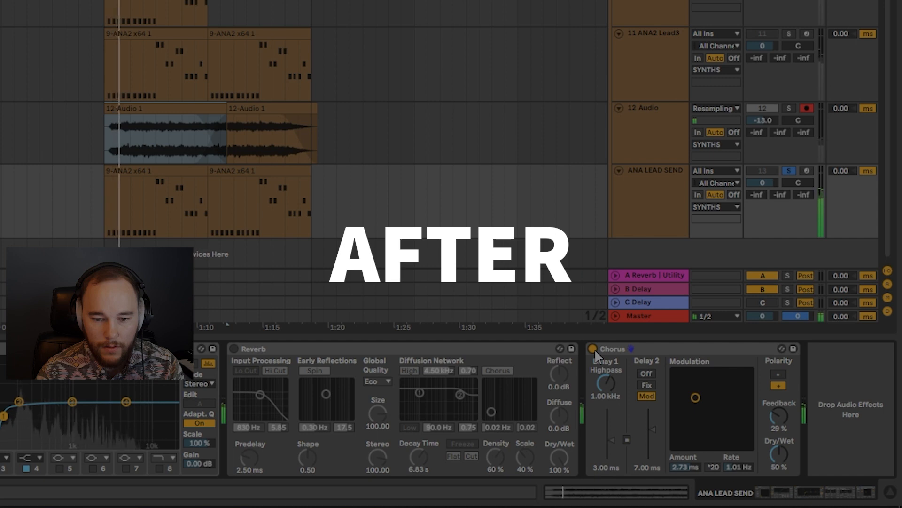
{"action": "left_click", "coordinate": [594, 350]}
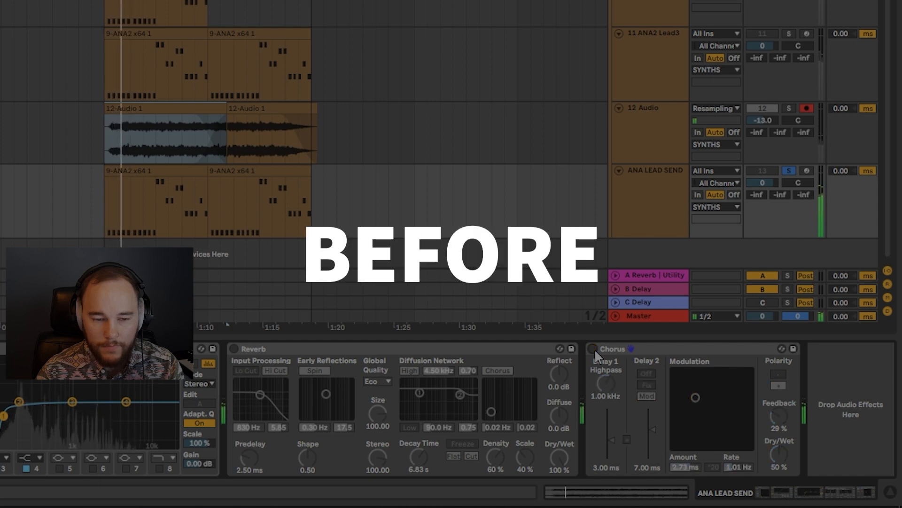
{"action": "left_click", "coordinate": [593, 349]}
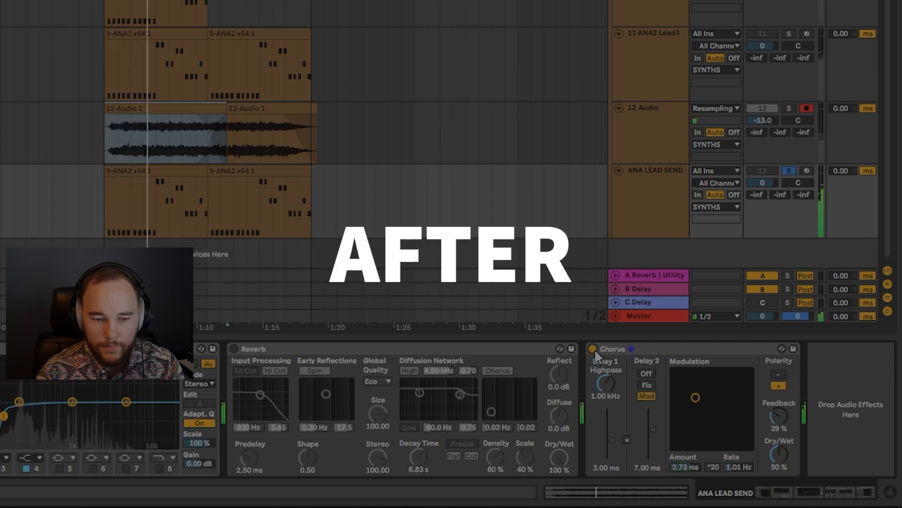
{"action": "left_click", "coordinate": [593, 349]}
{"action": "left_click", "coordinate": [594, 349]}
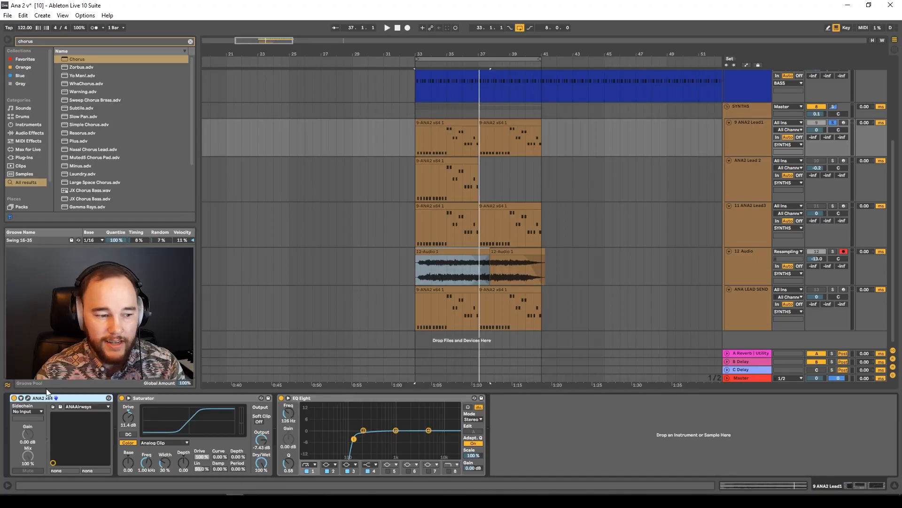
- Open the ANA2 synth on 9 ANA2 Lead1 and raise oscillator 1's voices to 9 during playback
{"action": "key", "text": "ctrl+alt+p"}
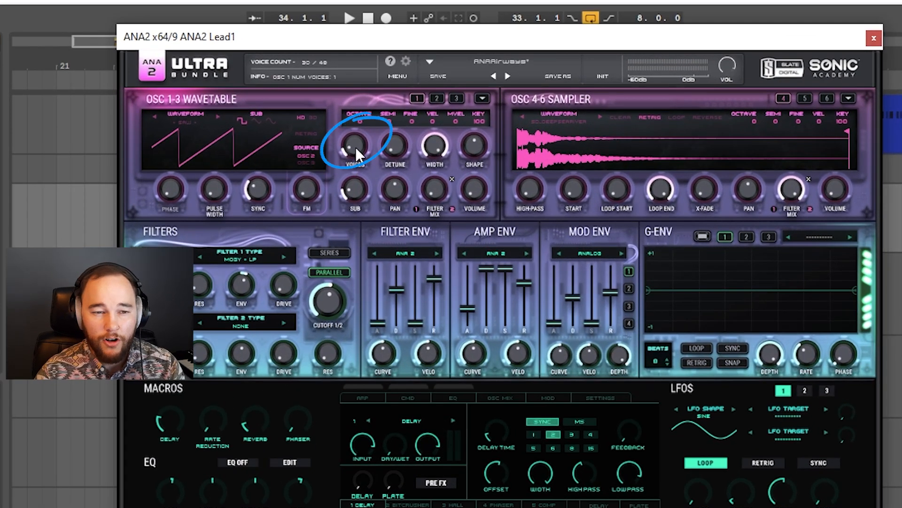
{"action": "key", "text": "space"}
{"action": "left_click_drag", "start_coordinate": [355, 147], "coordinate": [369, 54]}
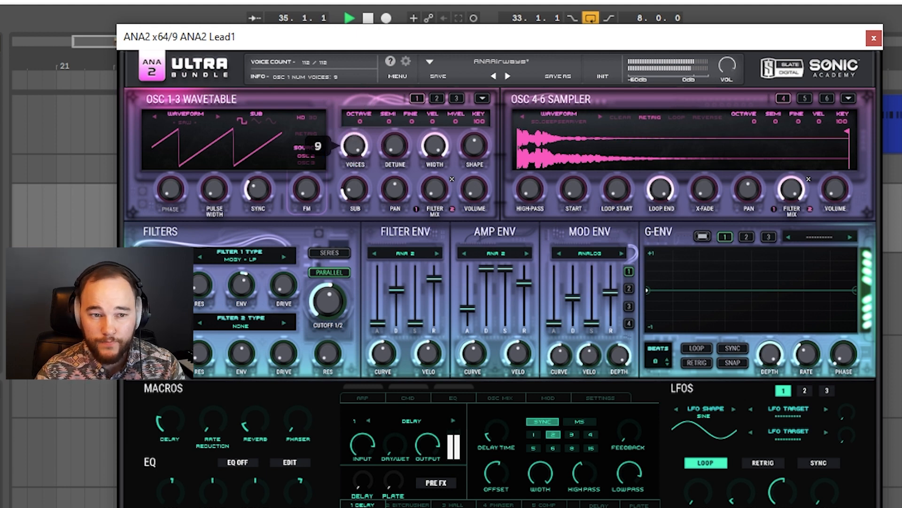
{"action": "key", "text": "space"}
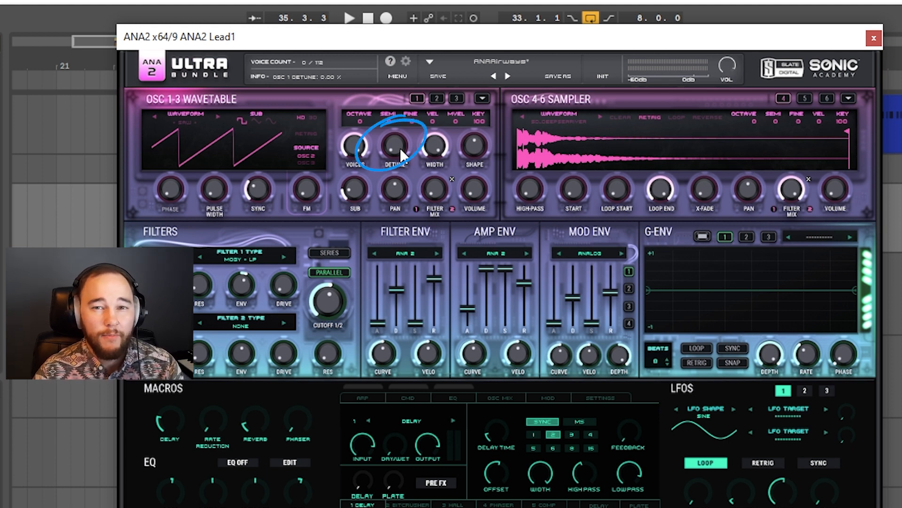
- Raise oscillator 1's detune in ANA2 to about 34 % while listening to the lead
{"action": "key", "text": "space"}
{"action": "left_click_drag", "start_coordinate": [399, 148], "coordinate": [428, 74]}
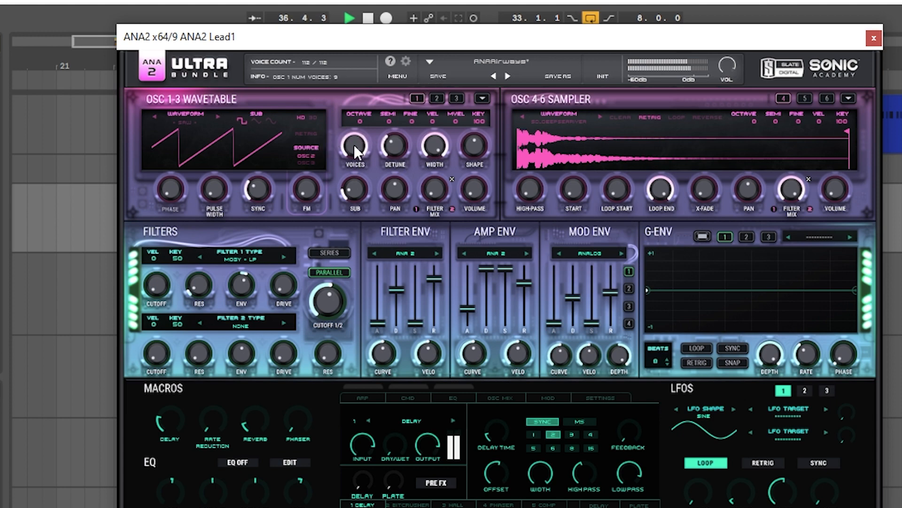
{"action": "key", "text": "space"}
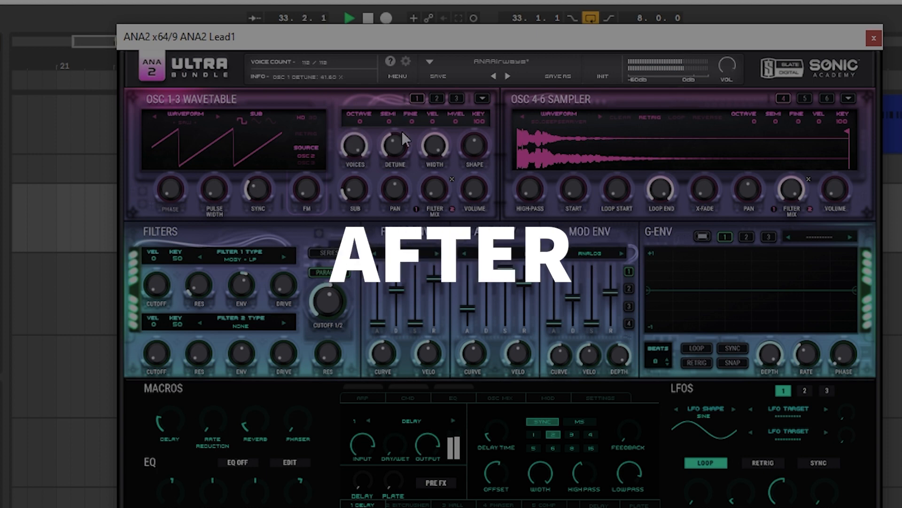
{"action": "left_click_drag", "start_coordinate": [396, 154], "coordinate": [396, 154]}
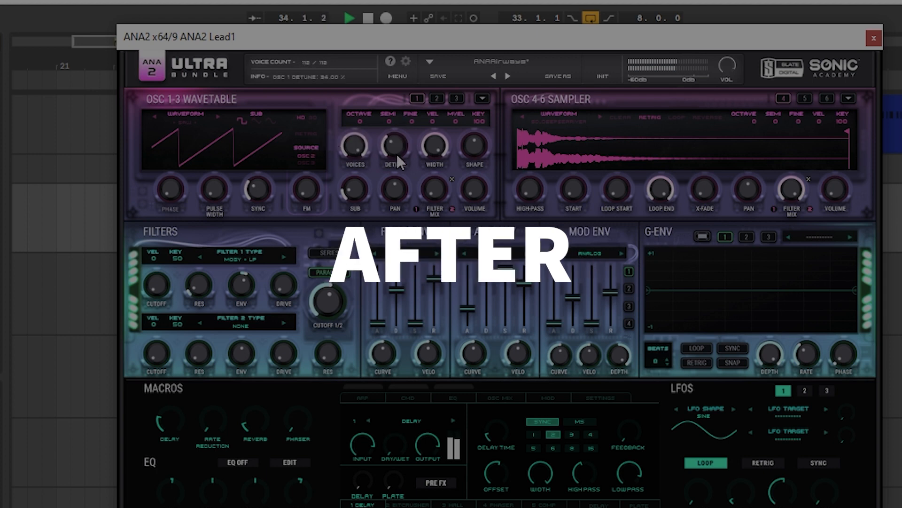
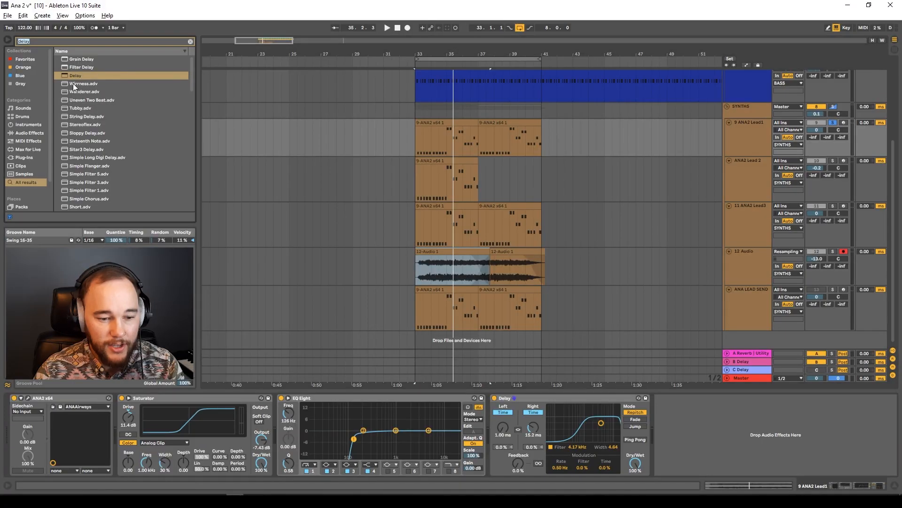
- Add a second EQ Eight at the end of the 9 ANA2 Lead1 chain, in M/S mode with the Side channel being edited
{"action": "left_click_drag", "start_coordinate": [79, 67], "coordinate": [634, 407]}
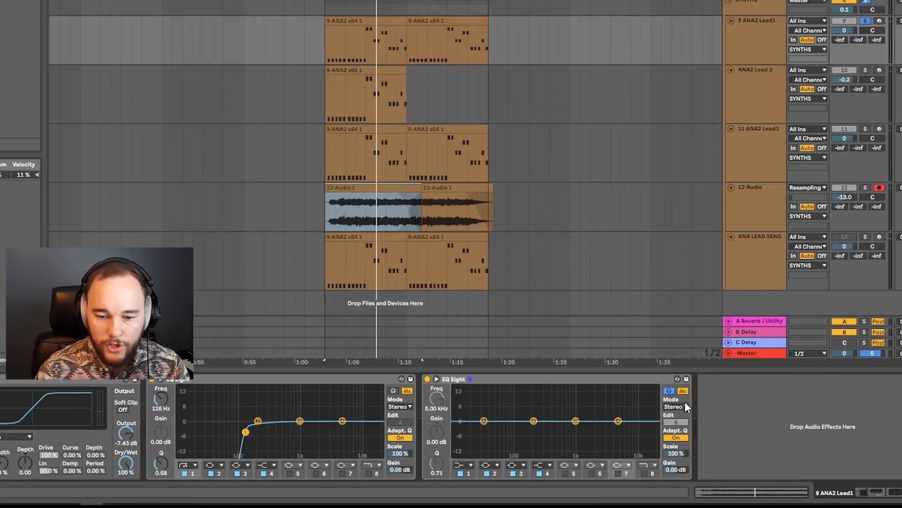
{"action": "left_click", "coordinate": [687, 418]}
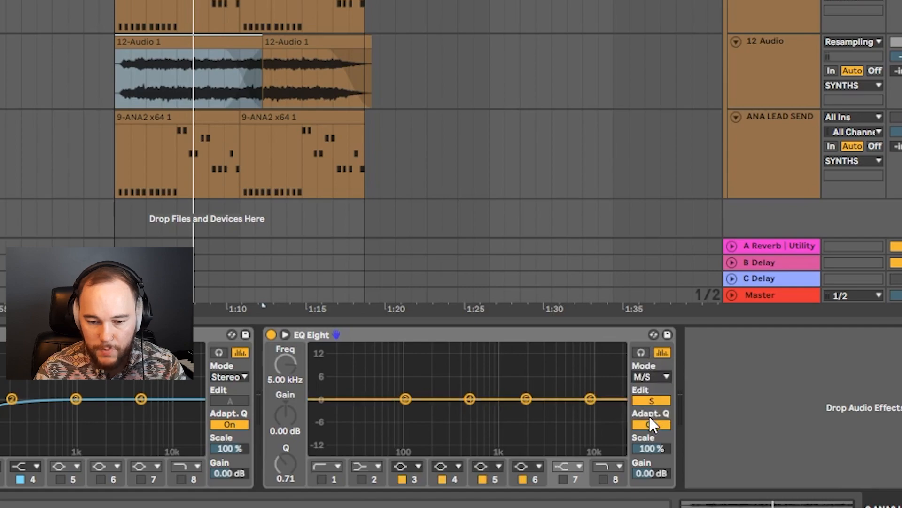
{"action": "left_click", "coordinate": [657, 400]}
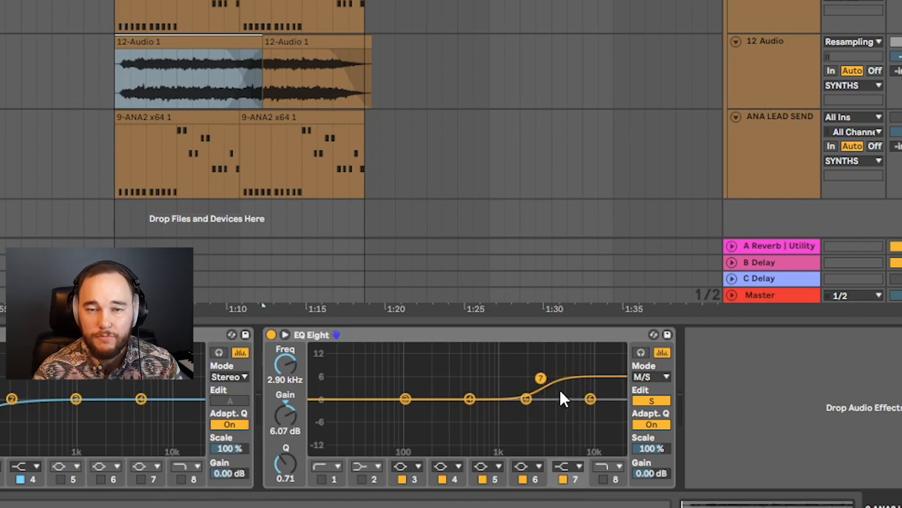
- Shape the Side channel with a high shelf of 8.31 dB at 2.84 kHz and a low cut at 653 Hz during playback
{"action": "key", "text": "space"}
{"action": "left_click_drag", "start_coordinate": [540, 378], "coordinate": [539, 371]}
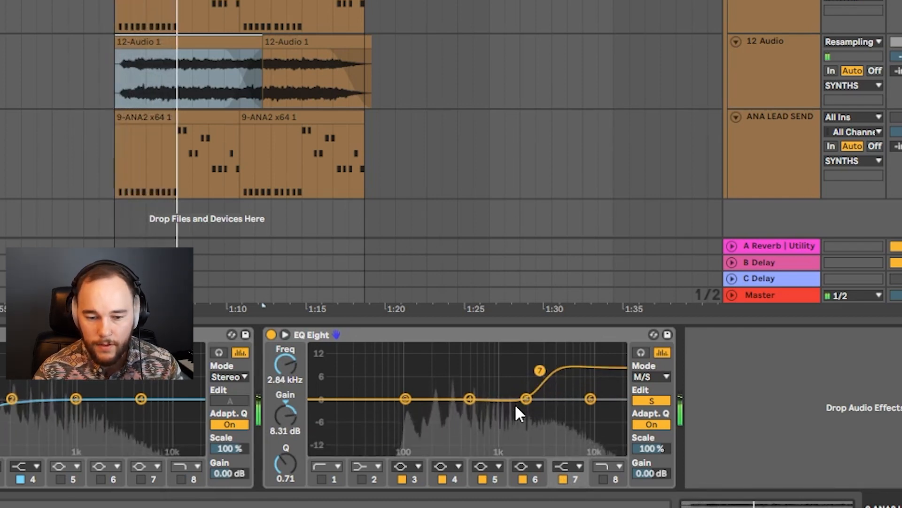
{"action": "key", "text": "space"}
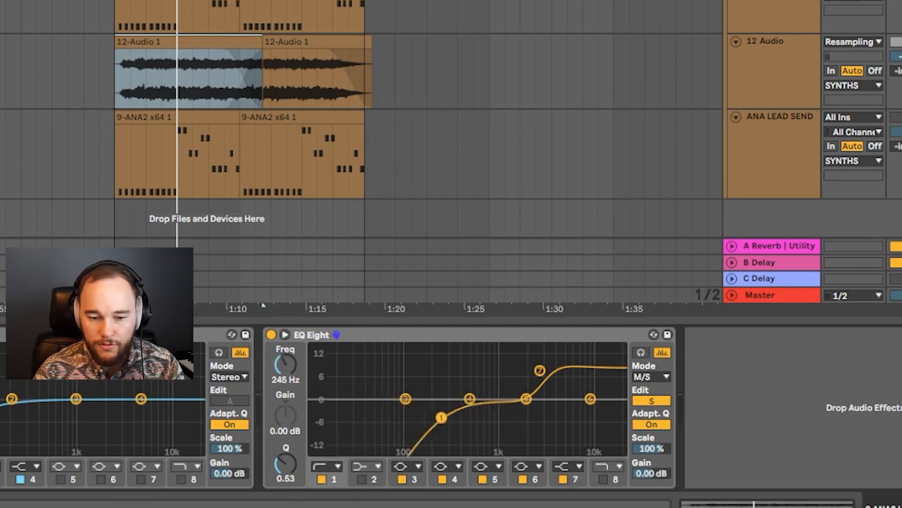
{"action": "key", "text": "space"}
{"action": "left_click_drag", "start_coordinate": [441, 417], "coordinate": [481, 407]}
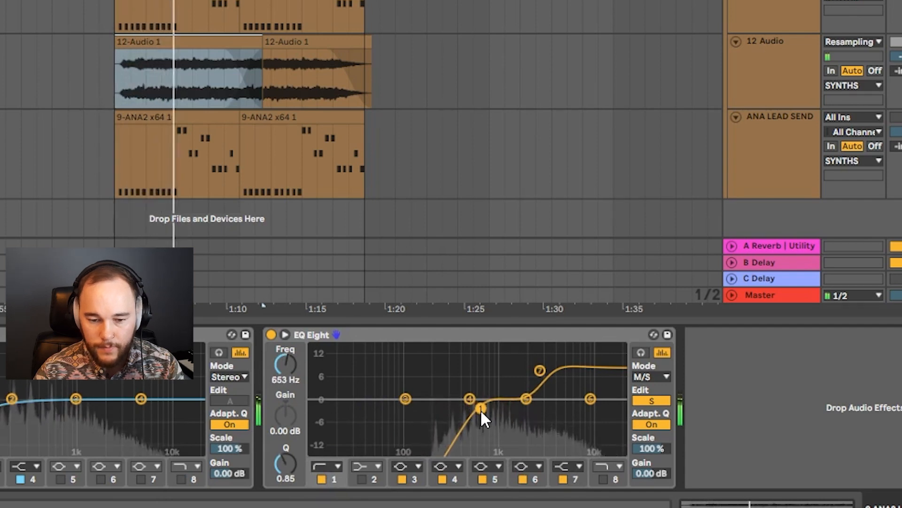
- Switch the EQ Eight to the Mid channel and boost band 2 by 2.36 dB at 272 Hz
{"action": "left_click", "coordinate": [652, 400]}
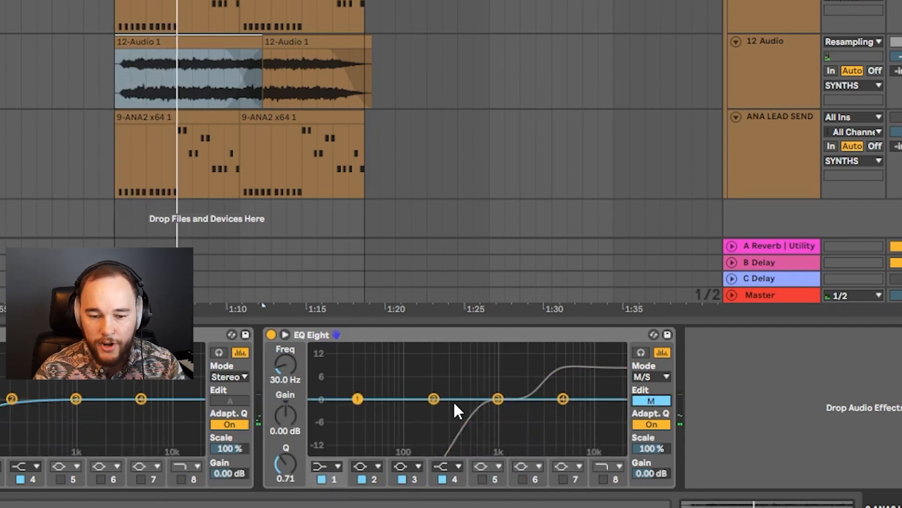
{"action": "left_click_drag", "start_coordinate": [434, 399], "coordinate": [444, 398]}
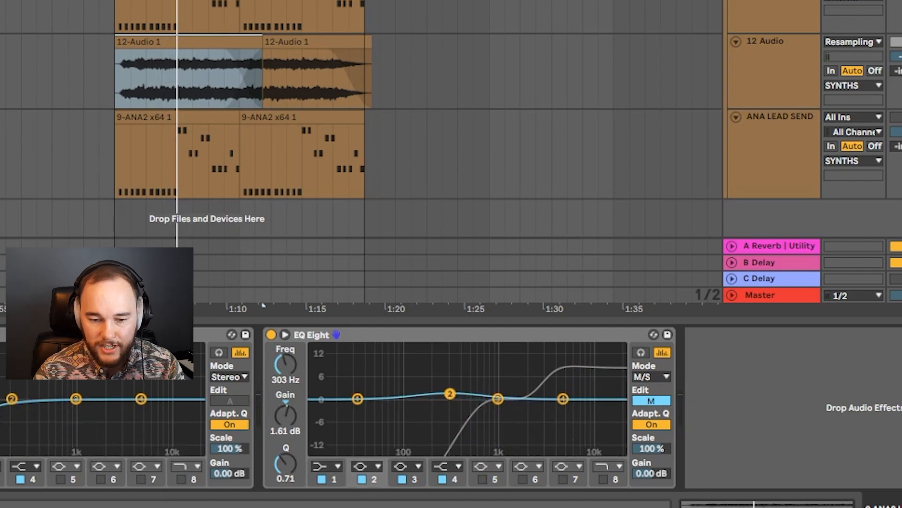
{"action": "key", "text": "space"}
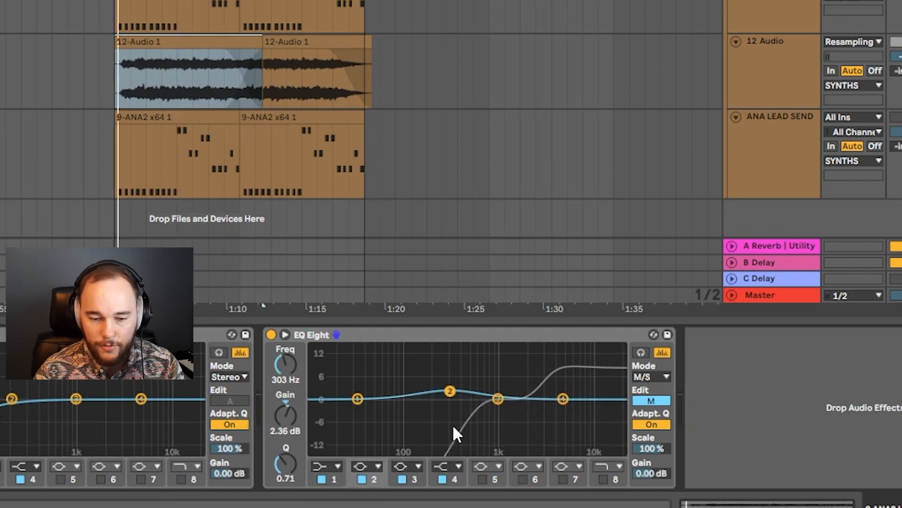
{"action": "left_click_drag", "start_coordinate": [448, 393], "coordinate": [446, 391]}
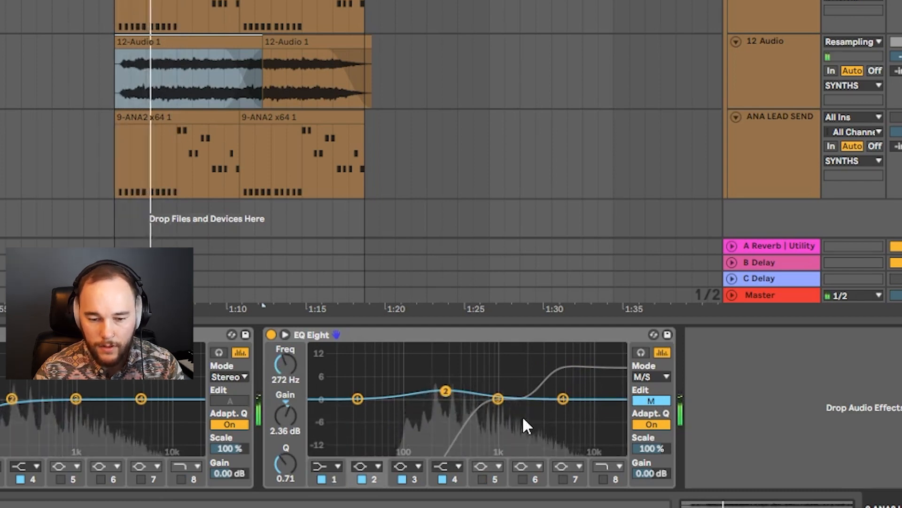
- Compare the lead's stereo width with and without the mid/side EQ Eight by toggling the device during playback
{"action": "left_click", "coordinate": [271, 334]}
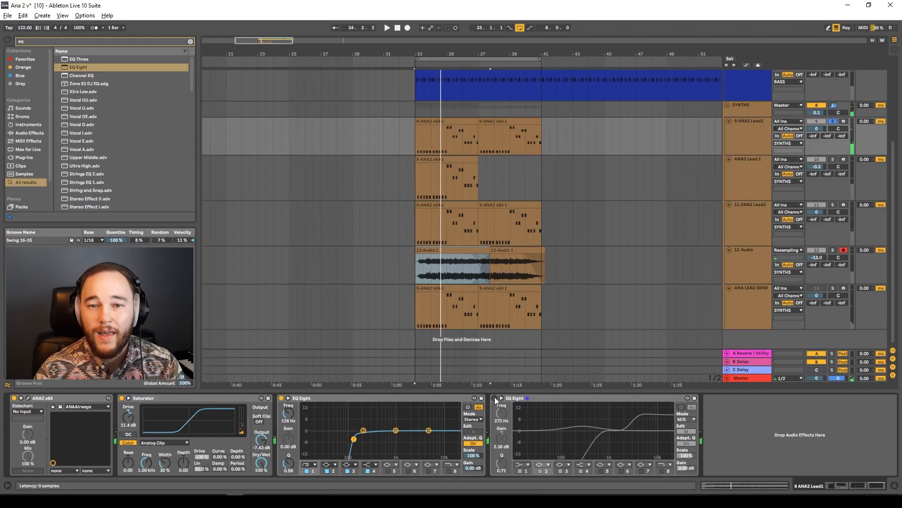
{"action": "key", "text": "space"}
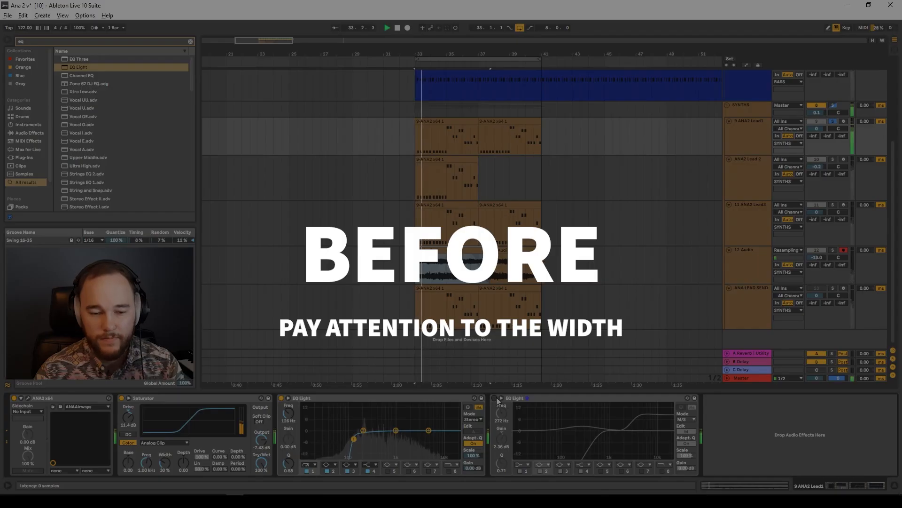
{"action": "left_click", "coordinate": [495, 398]}
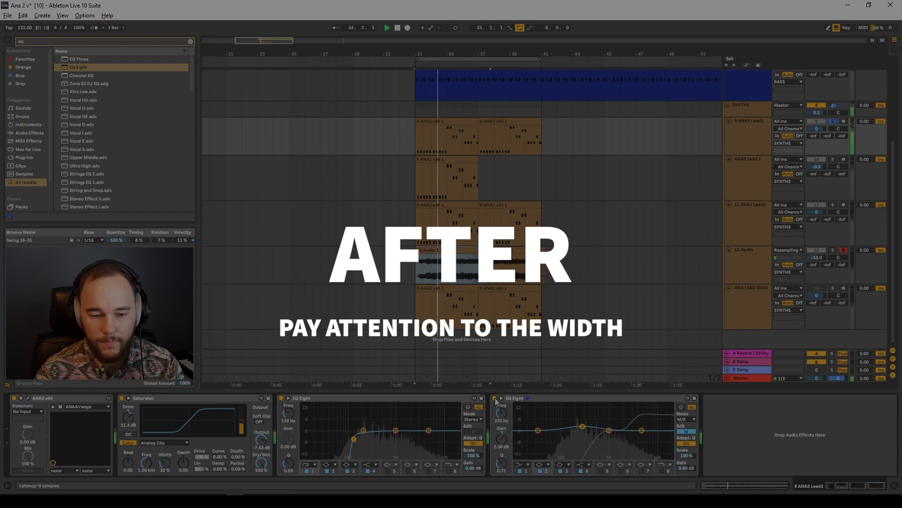
{"action": "left_click", "coordinate": [495, 398]}
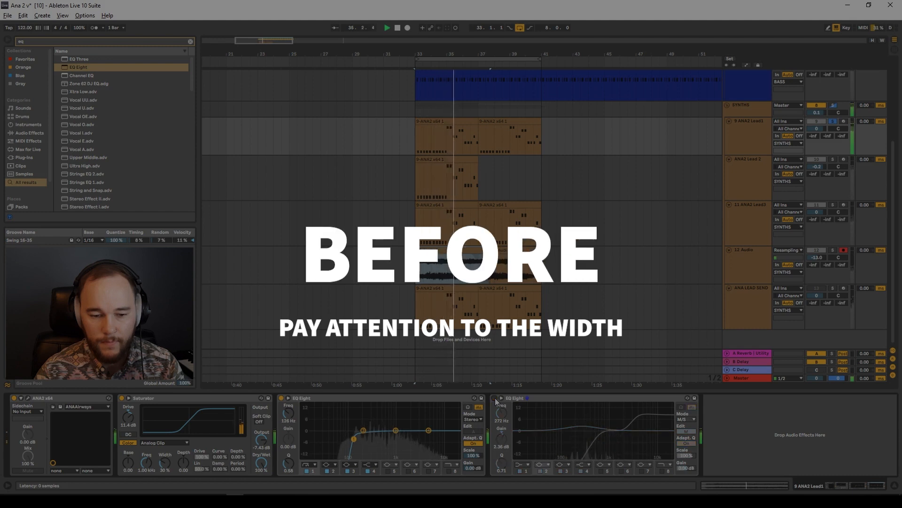
{"action": "left_click", "coordinate": [495, 397]}
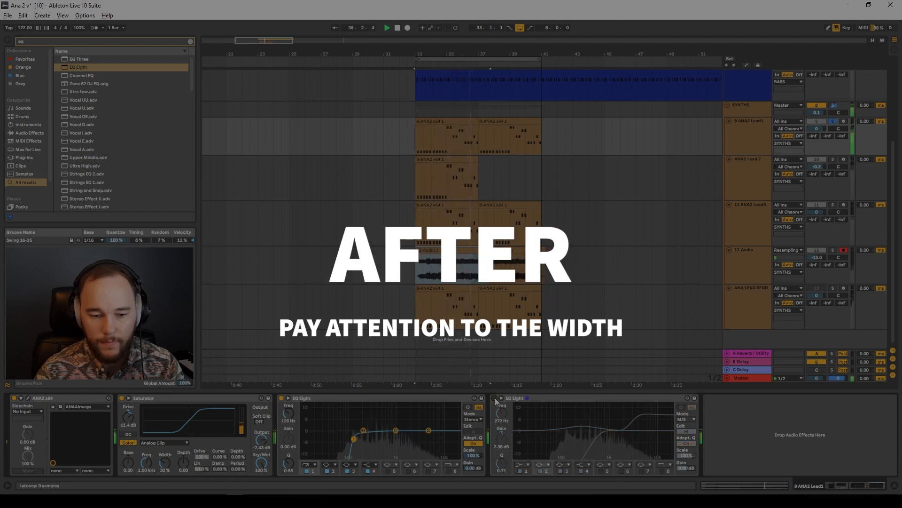
{"action": "left_click", "coordinate": [494, 398]}
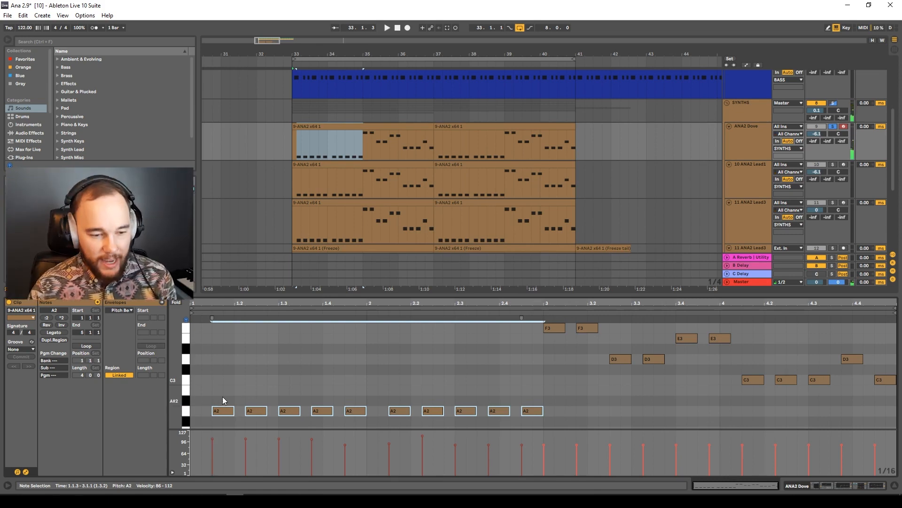
- Replace all notes in the first ANA2 Dove clip with a single A2 note at its start, stretched across the clip with Legato
{"action": "left_click", "coordinate": [294, 349]}
{"action": "key", "text": "ctrl+a"}
{"action": "key", "text": "Delete"}
{"action": "double_click", "coordinate": [198, 410]}
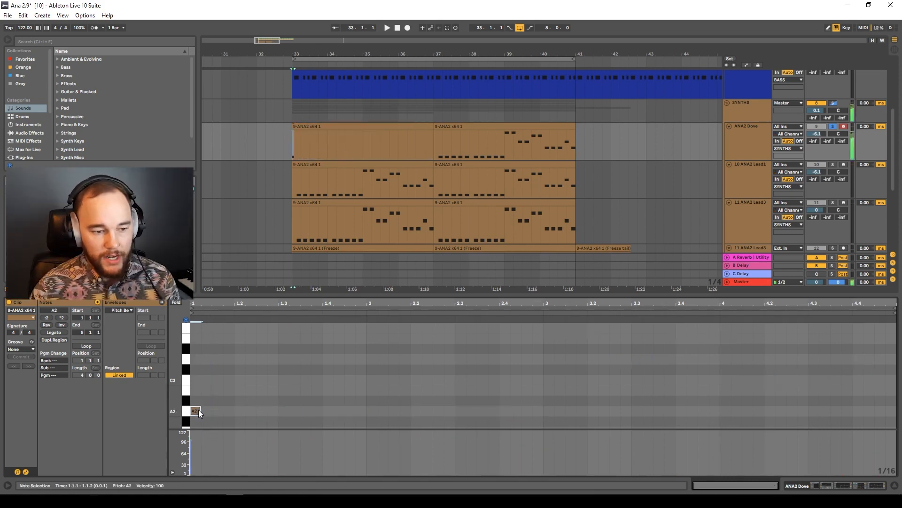
{"action": "left_click_drag", "start_coordinate": [35, 366], "coordinate": [50, 307]}
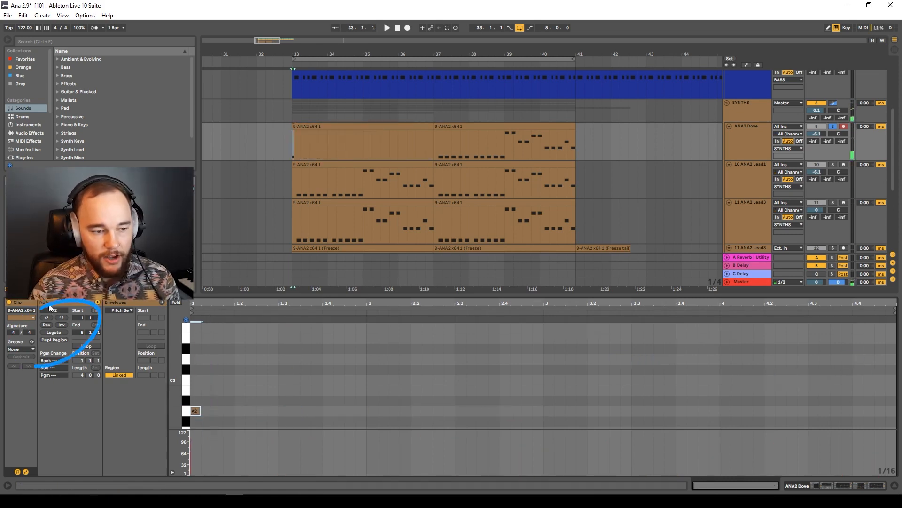
{"action": "left_click", "coordinate": [52, 332]}
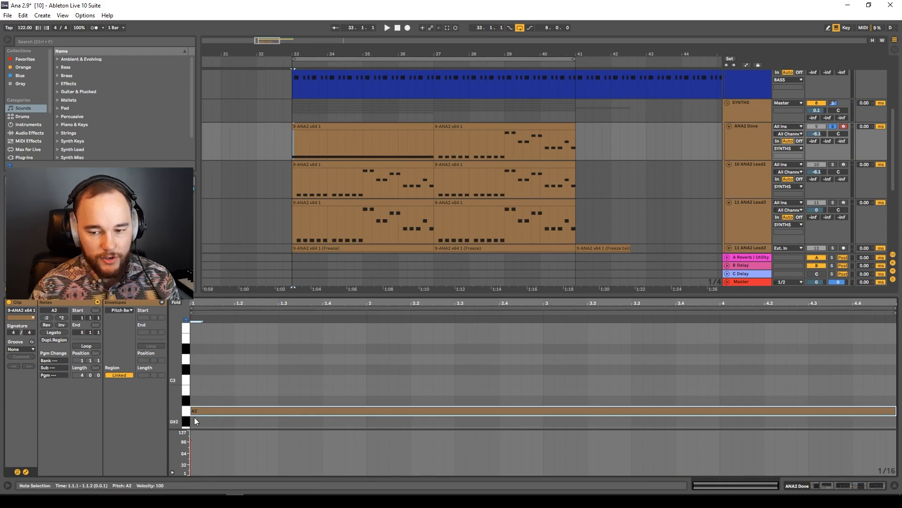
- Duplicate the sustained-note clip on the ANA2 Dove track into the following four bars and play back from bar 33
{"action": "left_click", "coordinate": [392, 126]}
{"action": "key", "text": "ctrl+d"}
{"action": "left_click", "coordinate": [742, 151]}
{"action": "left_click", "coordinate": [294, 142]}
{"action": "key", "text": "space"}
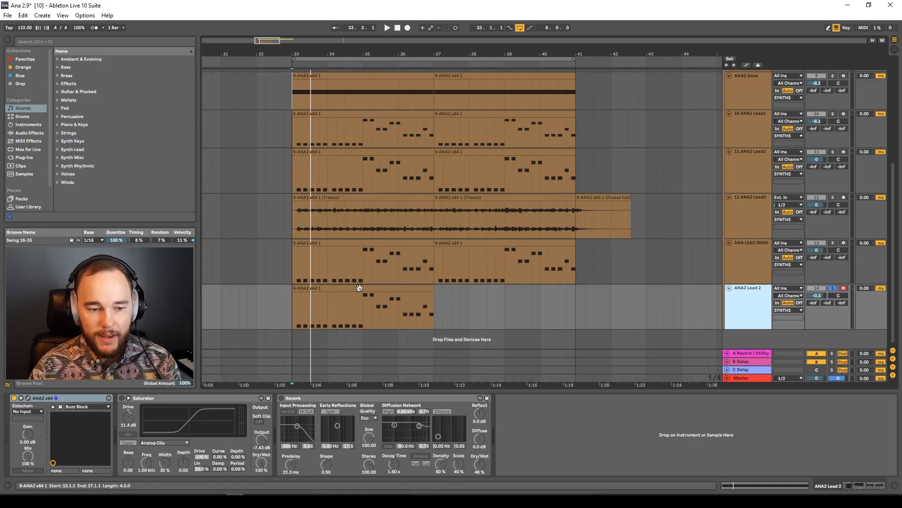
- Route the ANA2 Lead 2 track's MIDI input from the ANA2 Dove track, with ANA2 x64 as the source channel
{"action": "key", "text": "Tab"}
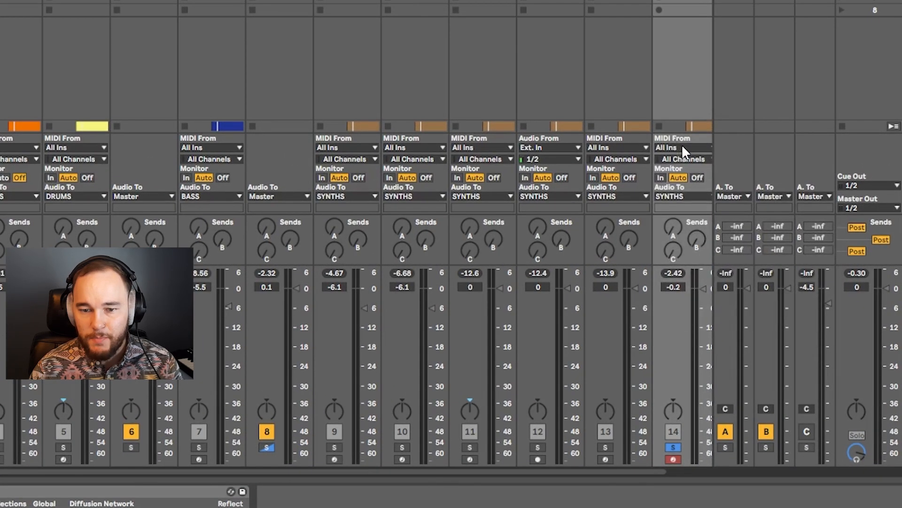
{"action": "left_click", "coordinate": [754, 189]}
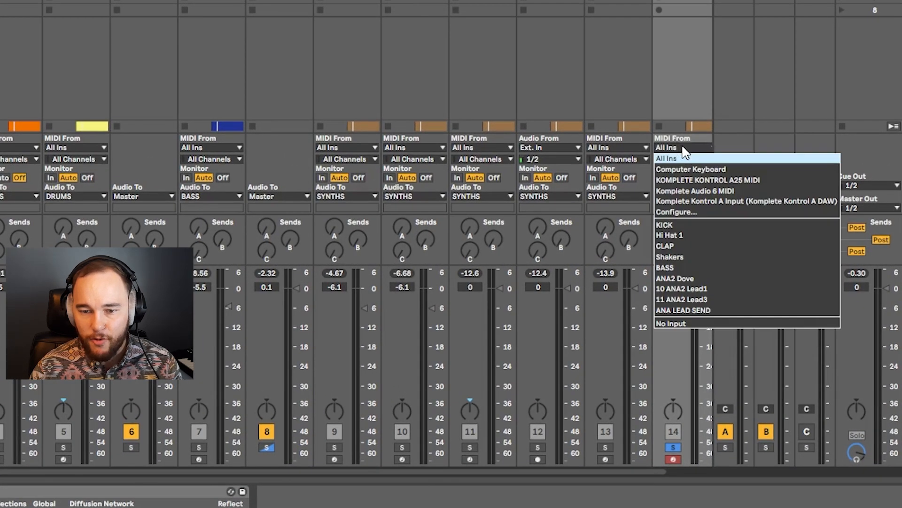
{"action": "left_click", "coordinate": [718, 280]}
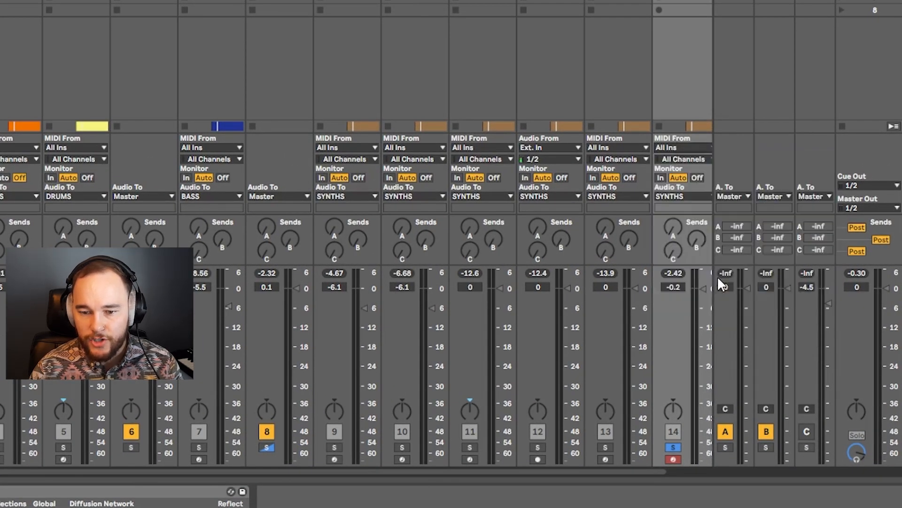
{"action": "left_click", "coordinate": [702, 160]}
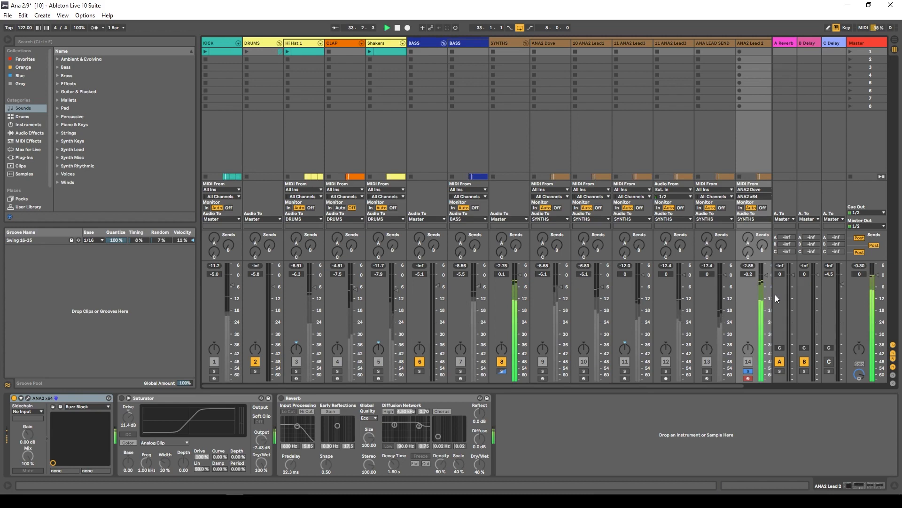
{"action": "key", "text": "Tab"}
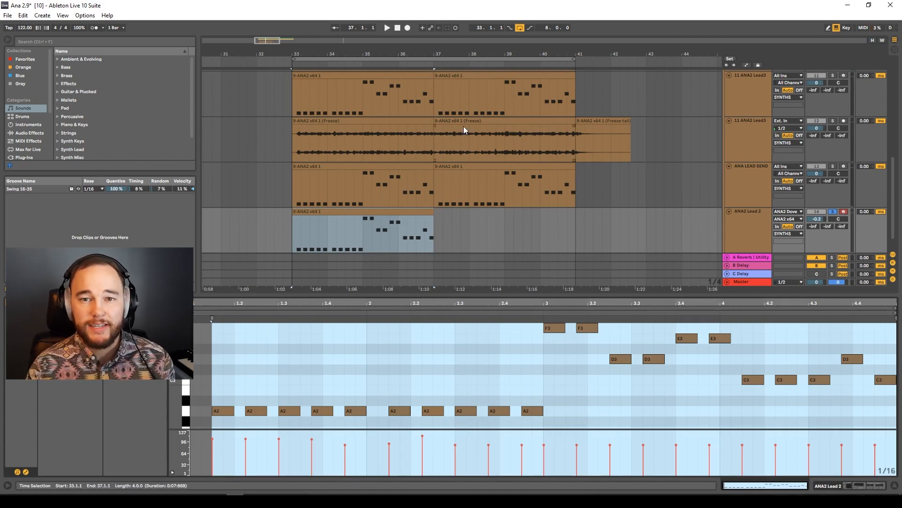
- Delete the MIDI clip from the ANA2 Lead 2 track and audition the routed layer from bar 33
{"action": "left_click", "coordinate": [357, 217]}
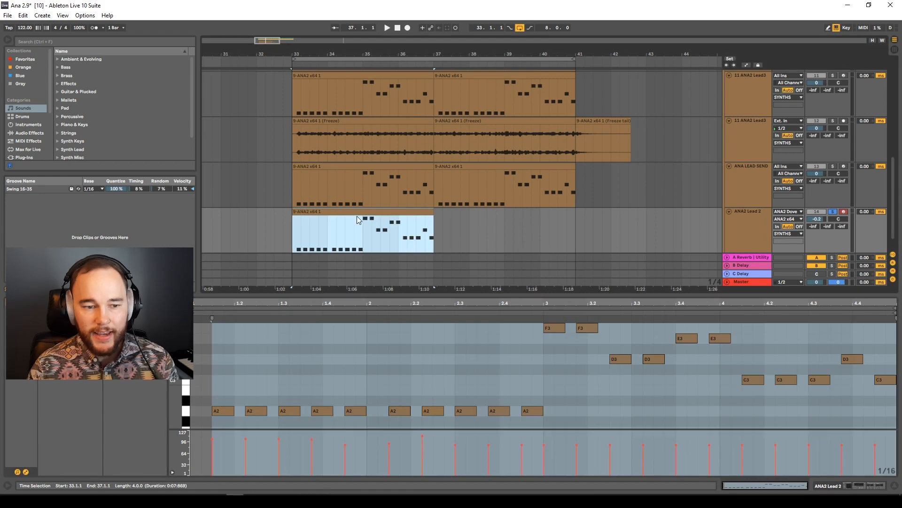
{"action": "key", "text": "Delete"}
{"action": "left_click", "coordinate": [292, 223]}
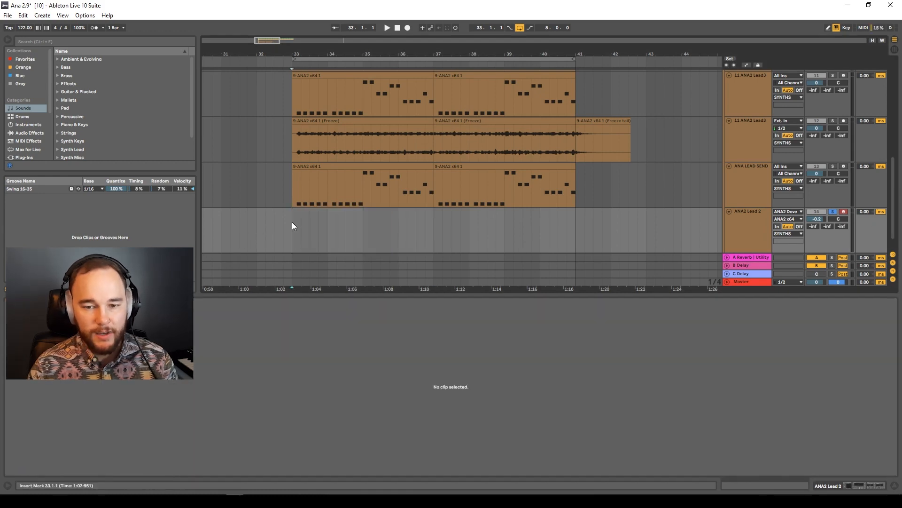
{"action": "key", "text": "space"}
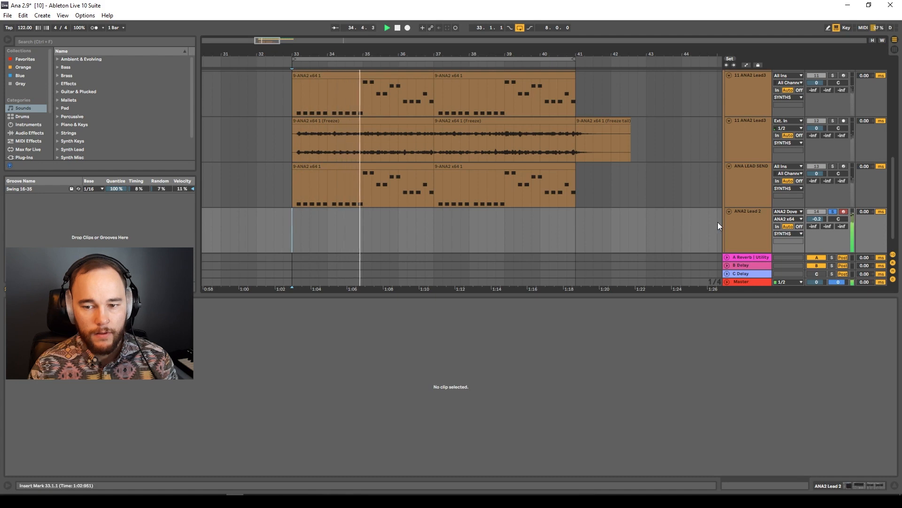
{"action": "scroll", "coordinate": [717, 222], "scroll_direction": "up", "scroll_amount": 5}
{"action": "scroll", "coordinate": [816, 155], "scroll_direction": "down", "scroll_amount": 2}
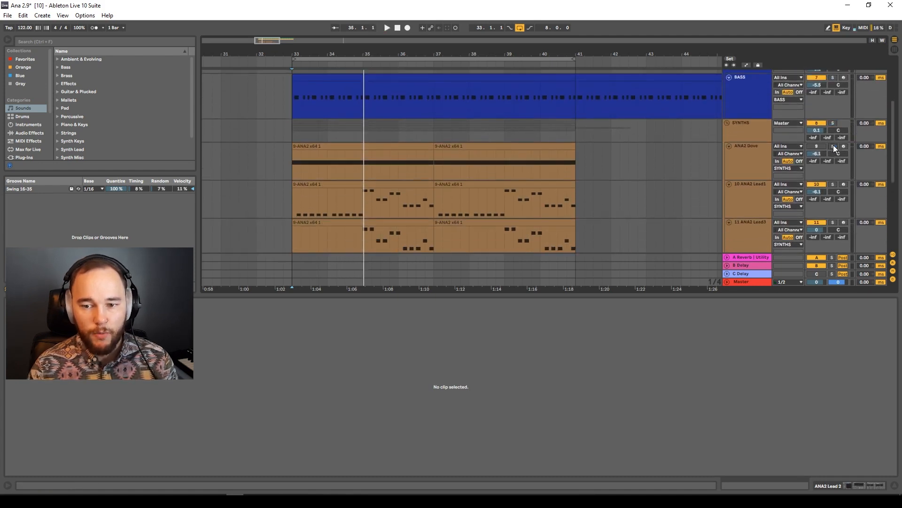
{"action": "scroll", "coordinate": [799, 169], "scroll_direction": "down", "scroll_amount": 6}
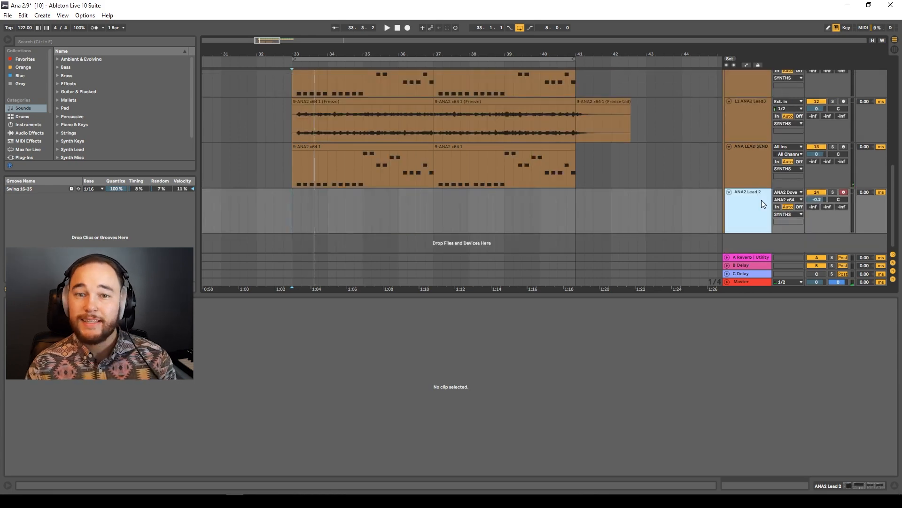